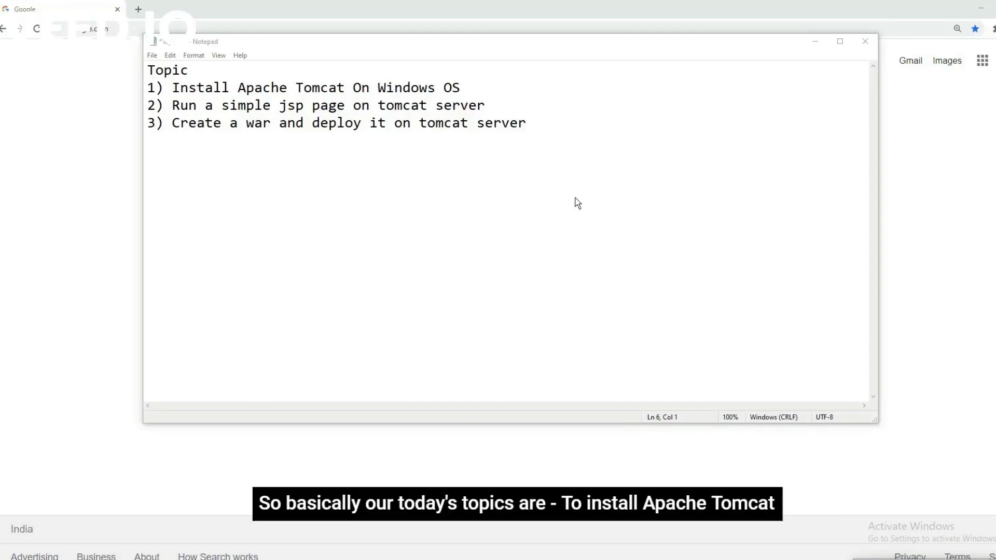
Highlight each Notepad topic in turn: installing Tomcat, running a JSP page, deploying a WAR.
click(195, 77)
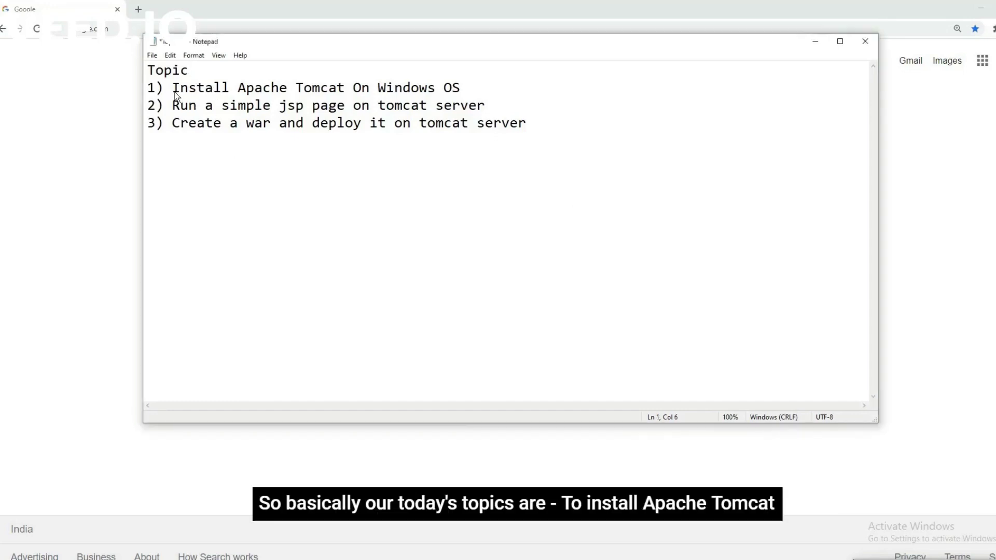
drag(172, 89, 460, 96)
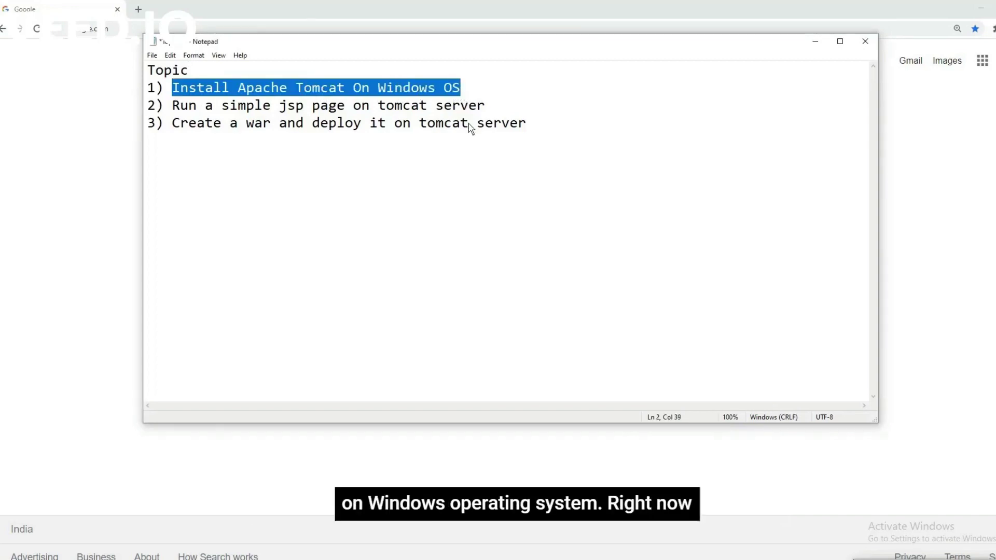
click(483, 93)
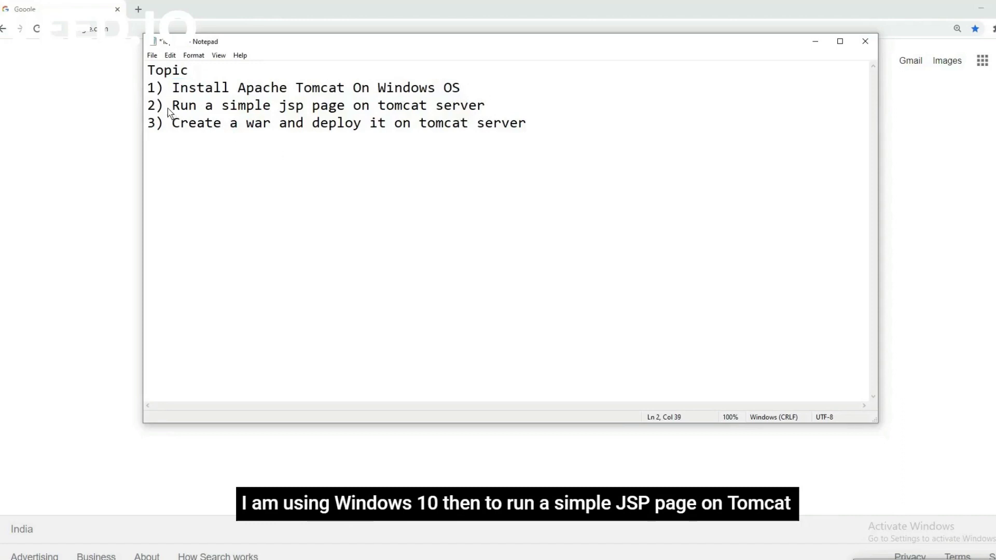
drag(179, 108, 485, 108)
click(501, 165)
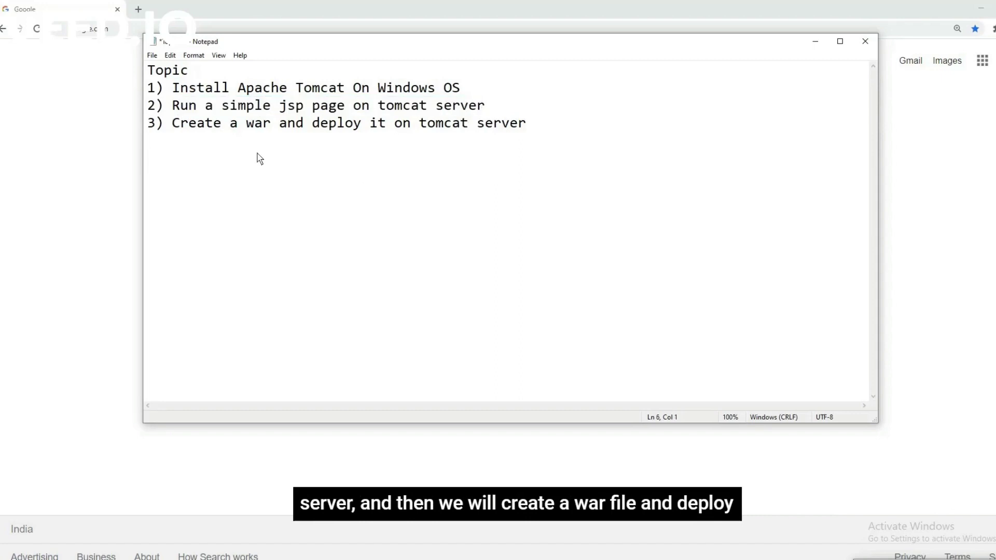
drag(169, 127, 541, 129)
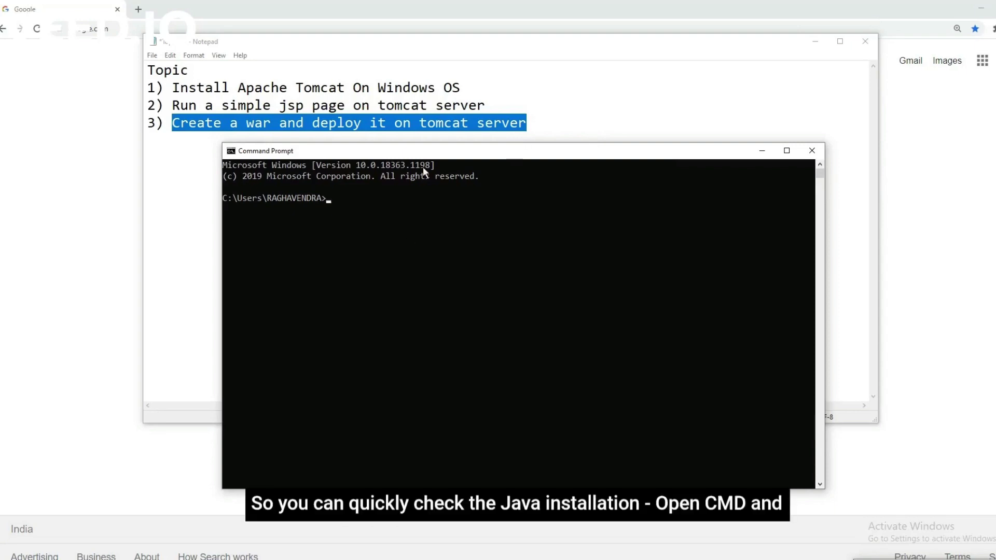
Run java -version in Command Prompt to confirm Java 1.8.0_201 is installed.
drag(480, 151, 507, 141)
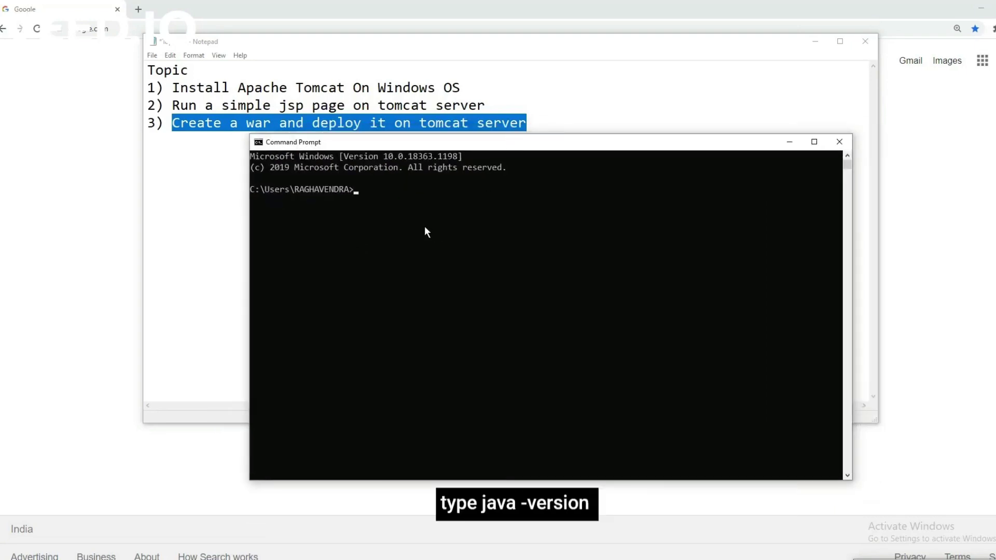
text(javba)
text( -version)
key(Return)
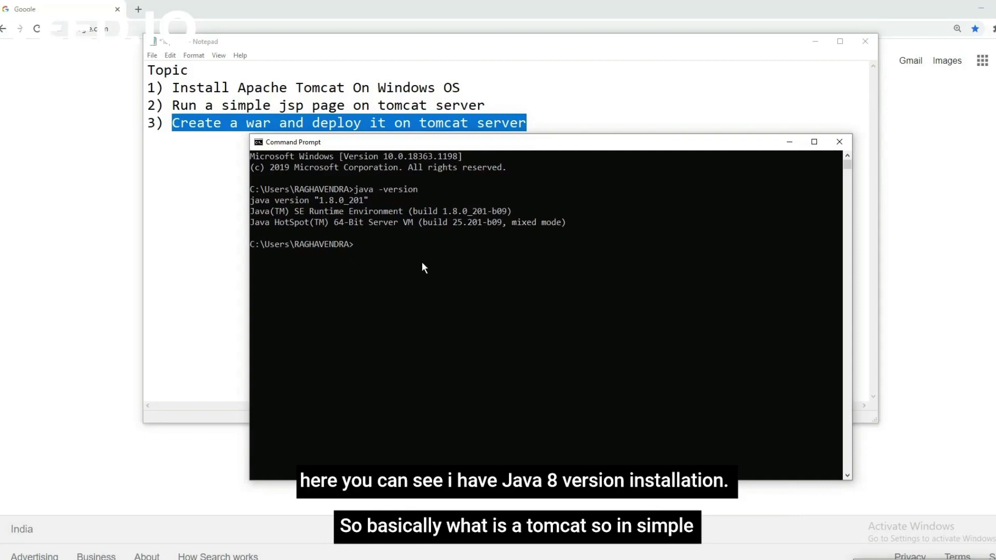
Close the console and add an empty line below the third Notepad topic.
click(840, 141)
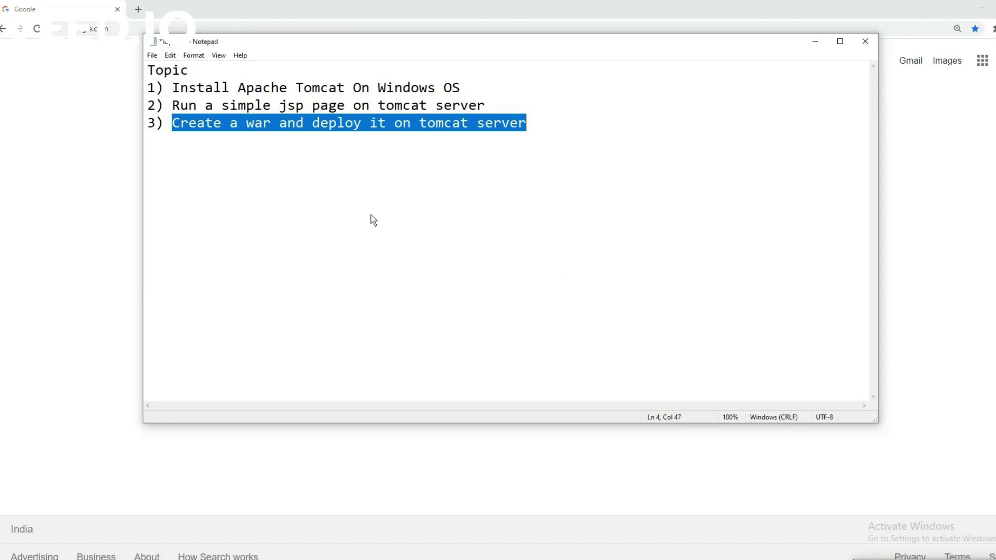
click(543, 136)
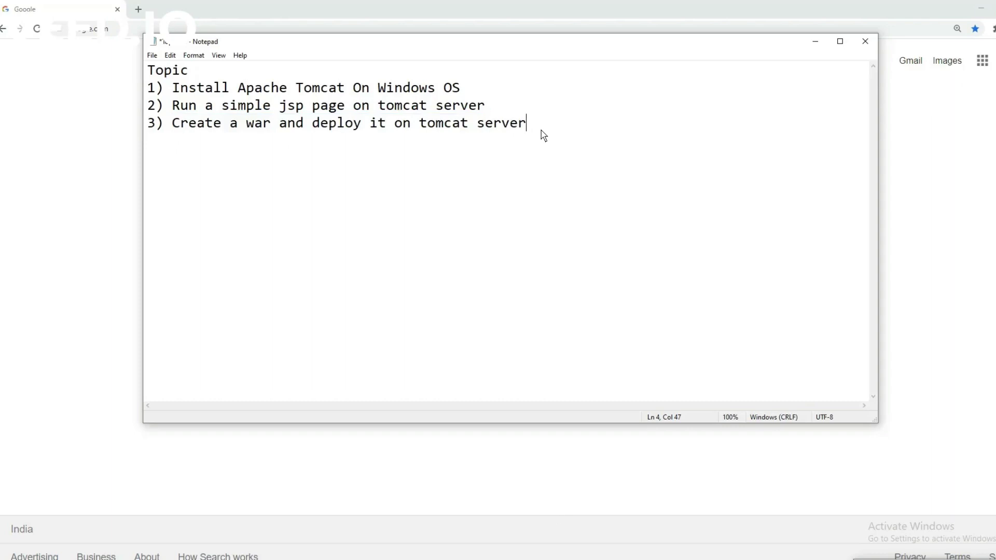
key(Return)
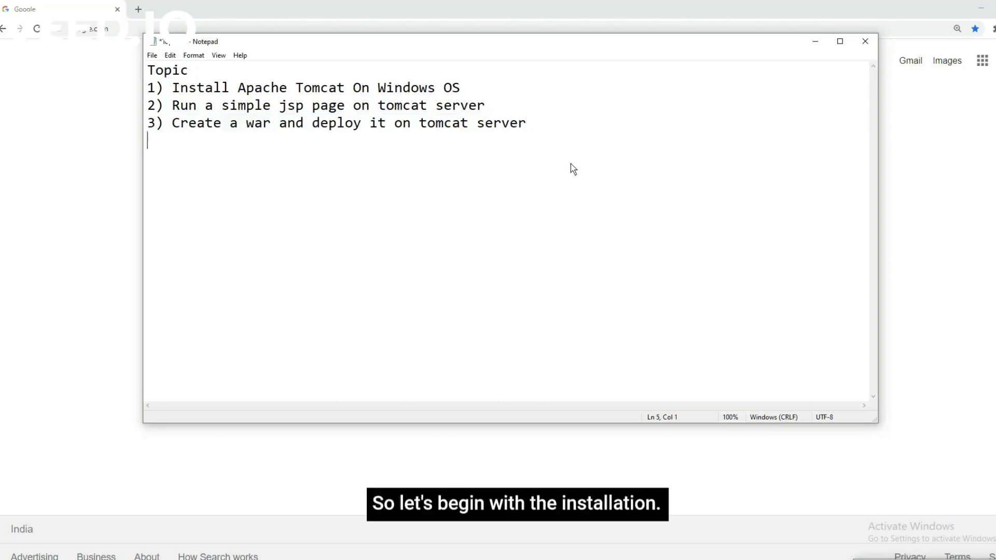
Search Google for 'apache tomcat' and open the 'Apache Tomcat® - Welcome!' result.
click(816, 41)
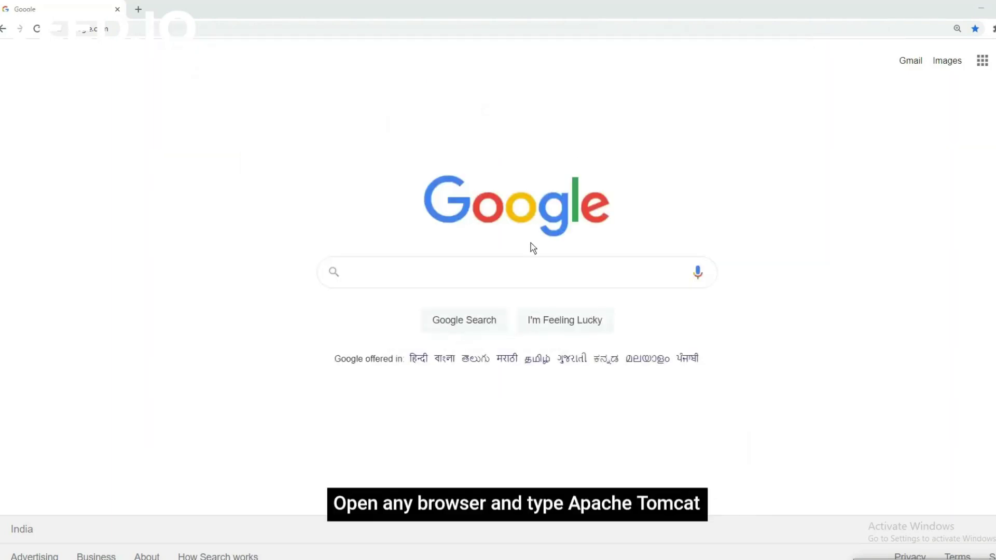
click(370, 285)
text(apa)
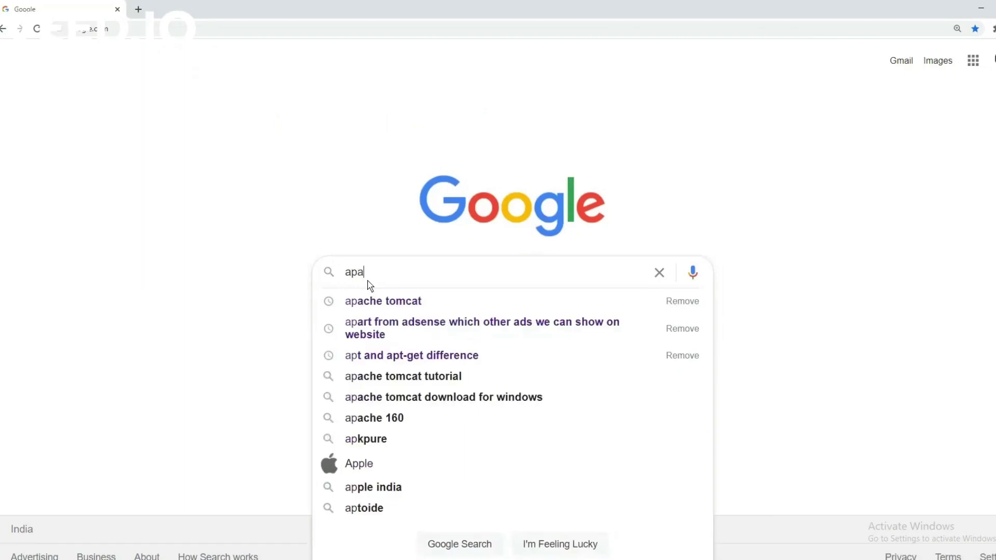
text(che tom)
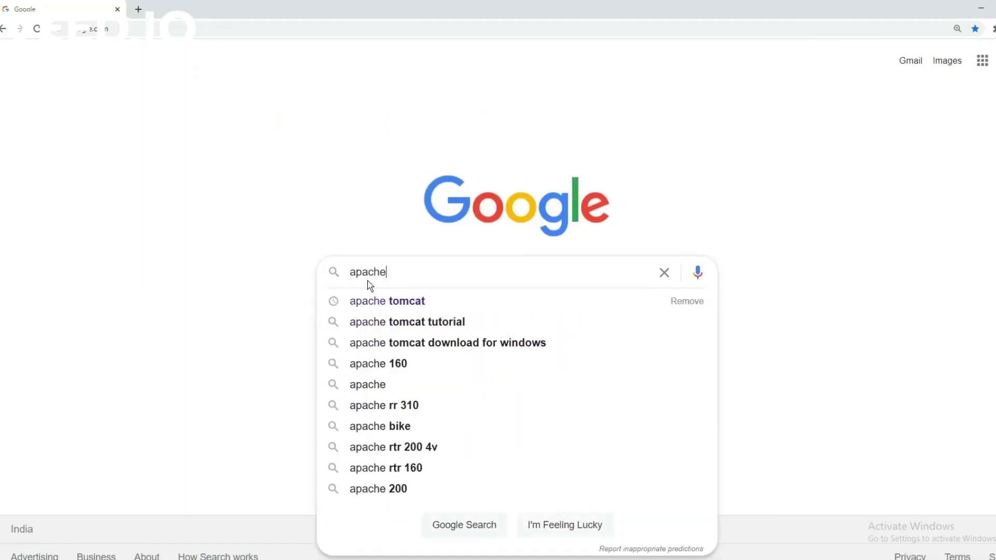
key(BackSpace)
text(omcat)
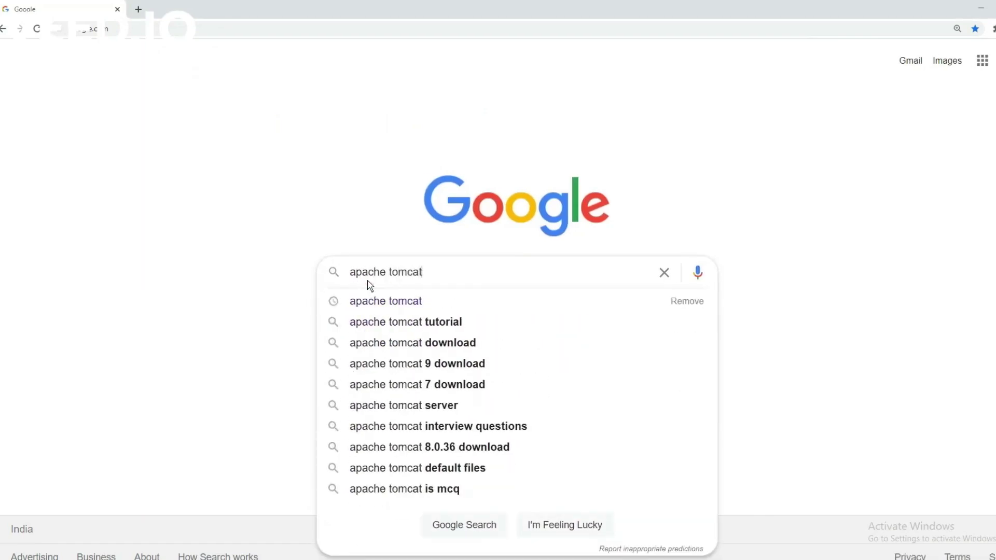
key(Return)
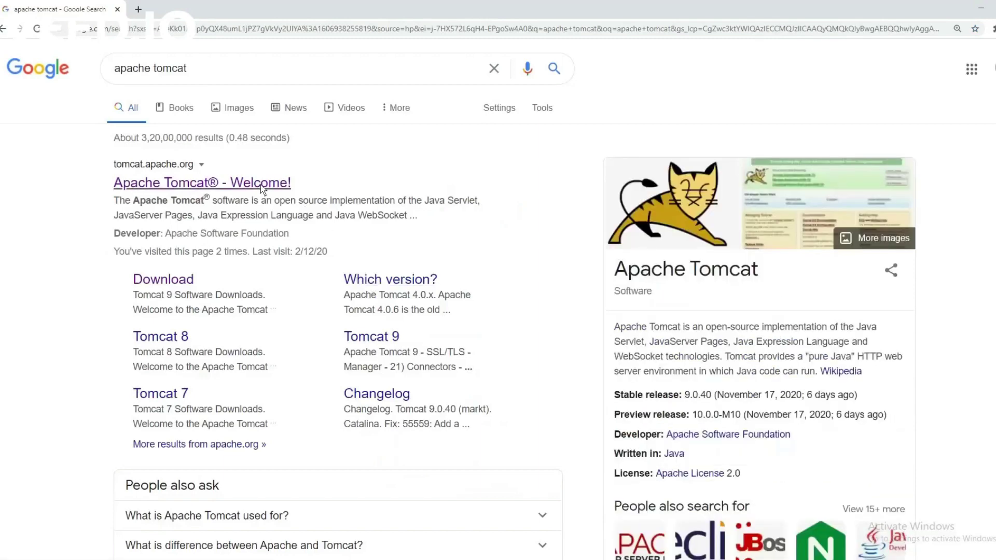
click(261, 185)
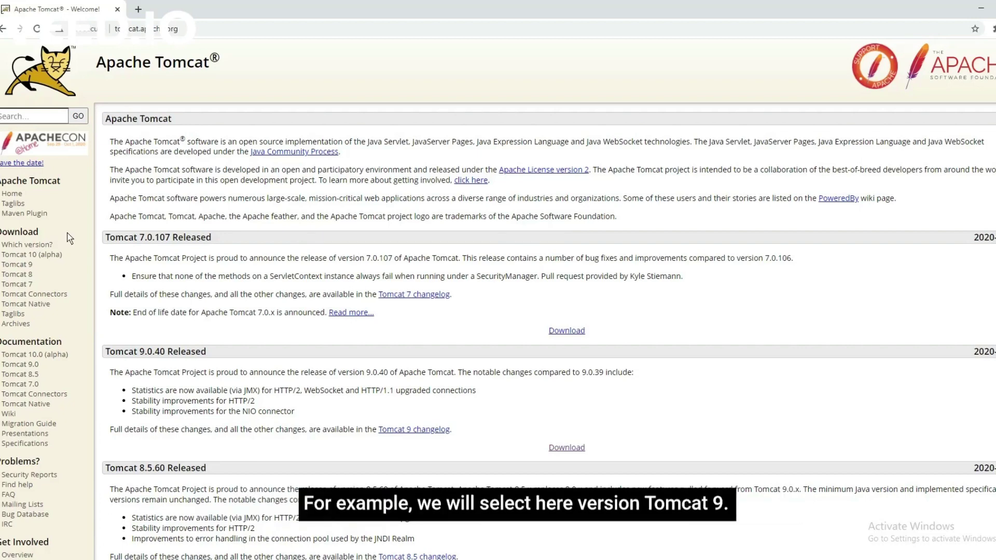
Download the Tomcat 9.0.40 32-bit/64-bit Windows Service Installer from the Tomcat 9 downloads page.
click(19, 270)
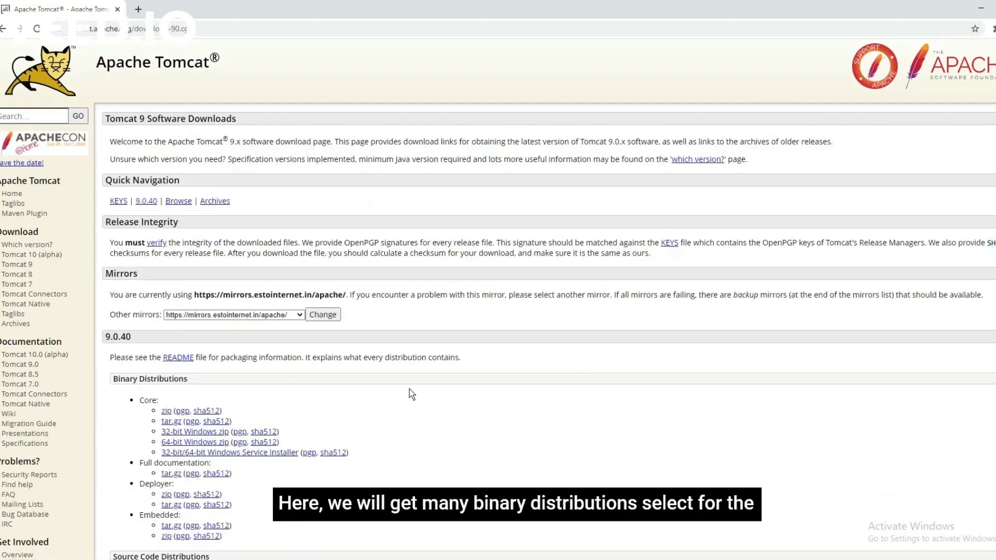
scroll(412, 394, down, 1)
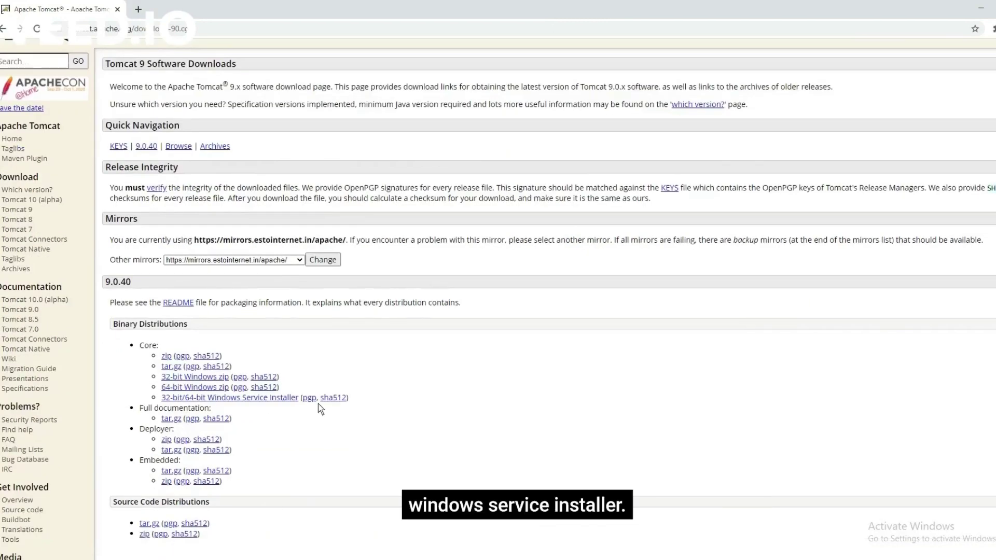
click(284, 399)
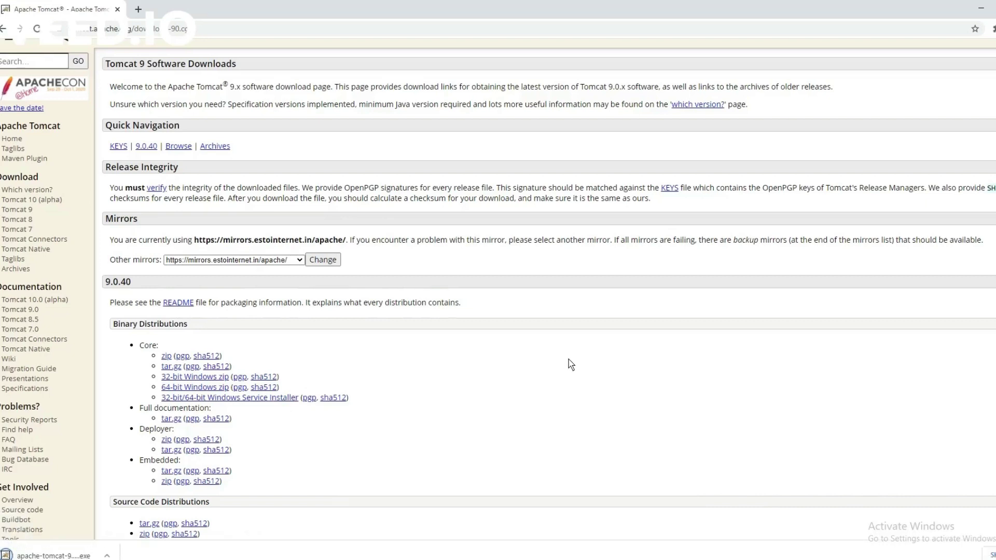
scroll(571, 365, down, 1)
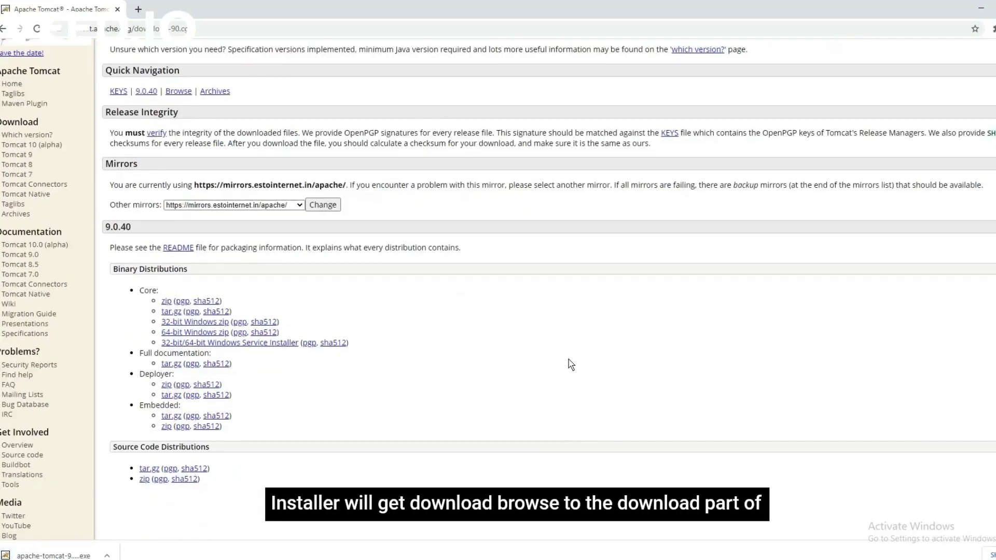
right_click(57, 556)
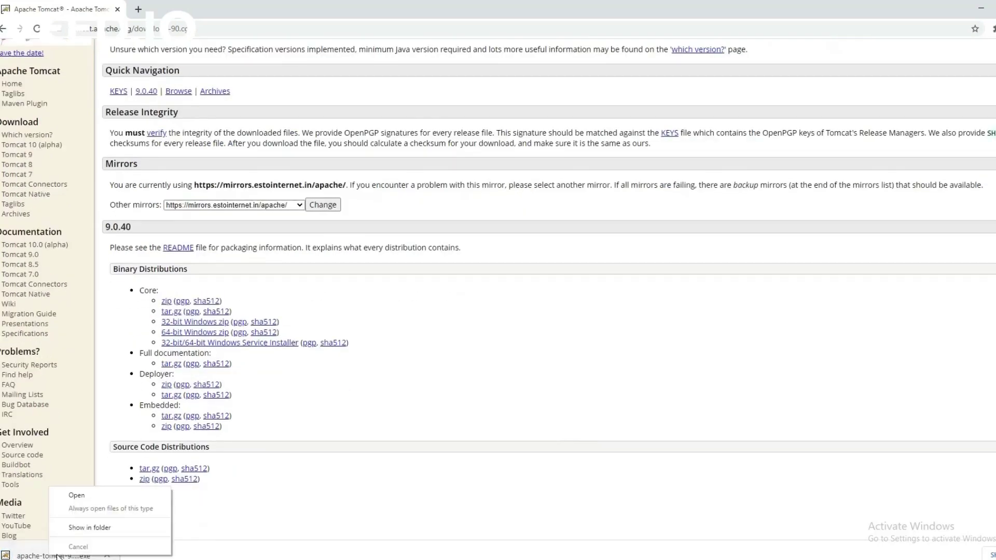
Show apache-tomcat-9.0.40.exe in the Downloads folder and launch it.
click(89, 528)
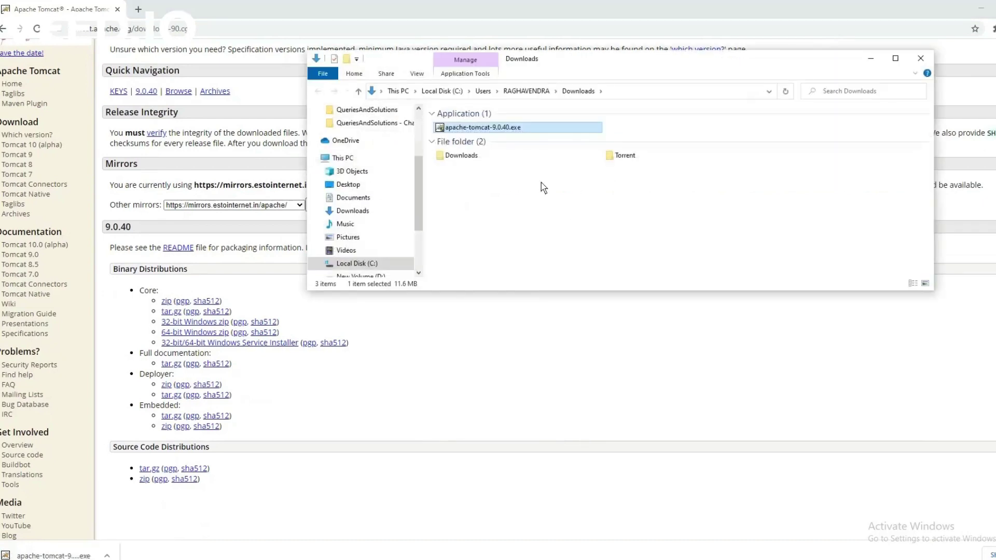
mouse_move(495, 130)
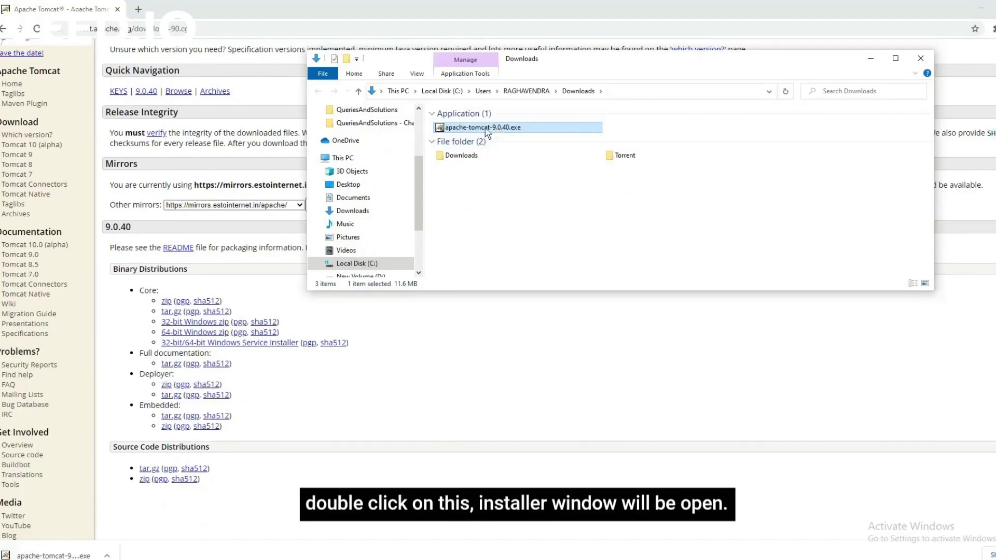
double_click(487, 131)
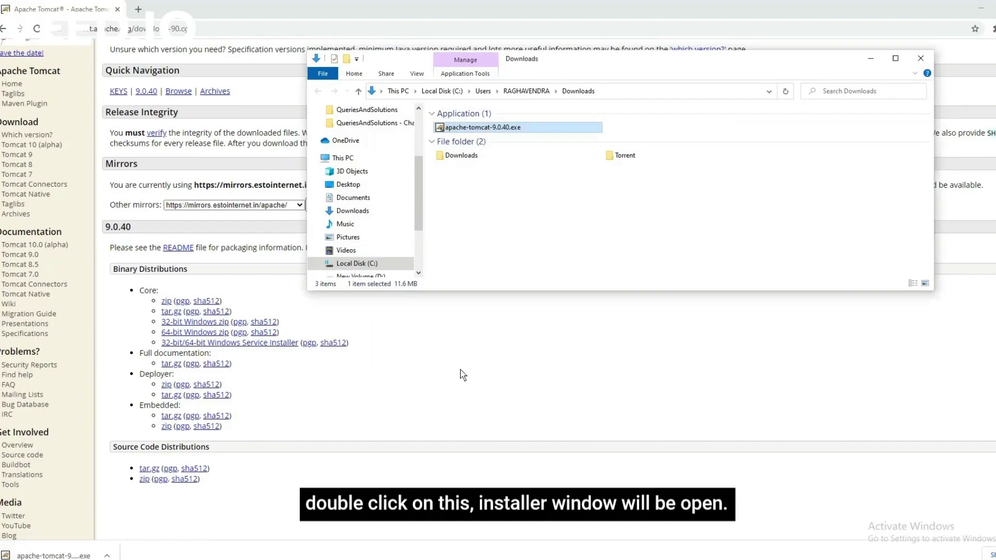
Accept the license, choose the Full install type, and reach Configuration Options.
click(874, 59)
drag(544, 186, 593, 152)
click(628, 342)
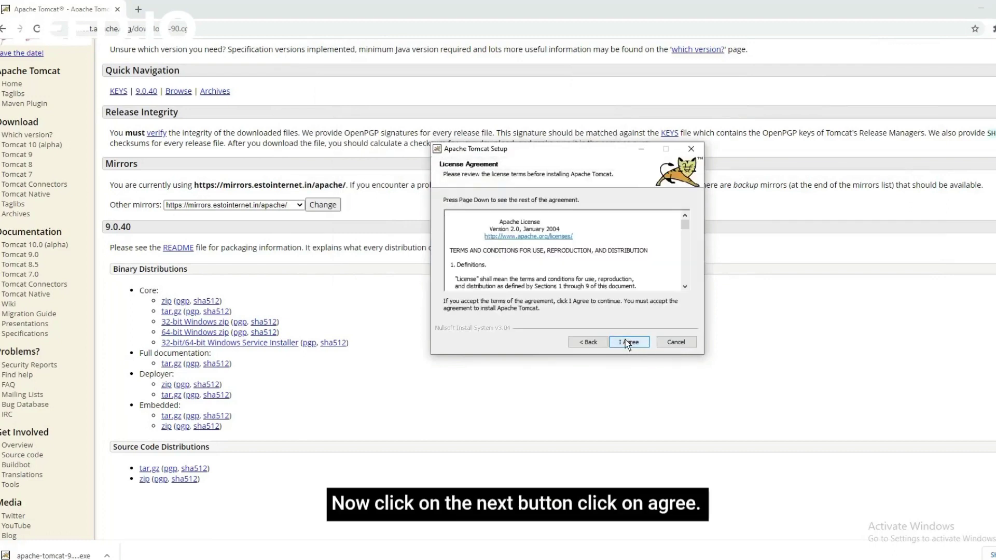
click(628, 344)
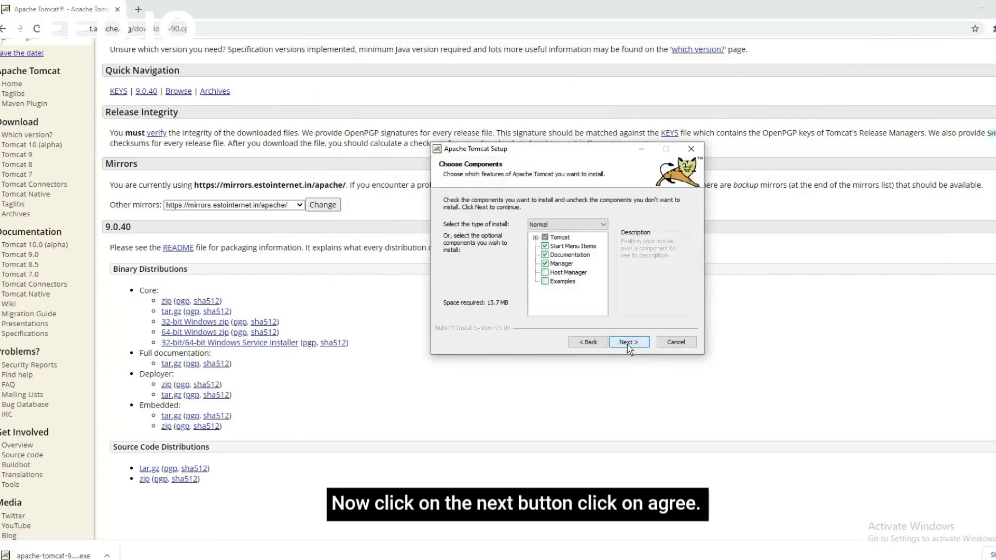
click(599, 223)
click(568, 231)
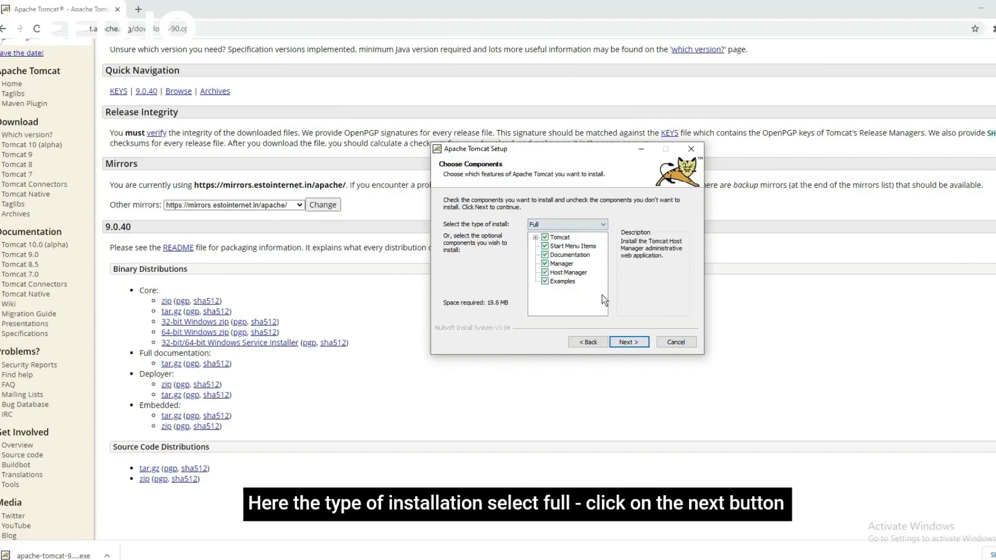
click(627, 343)
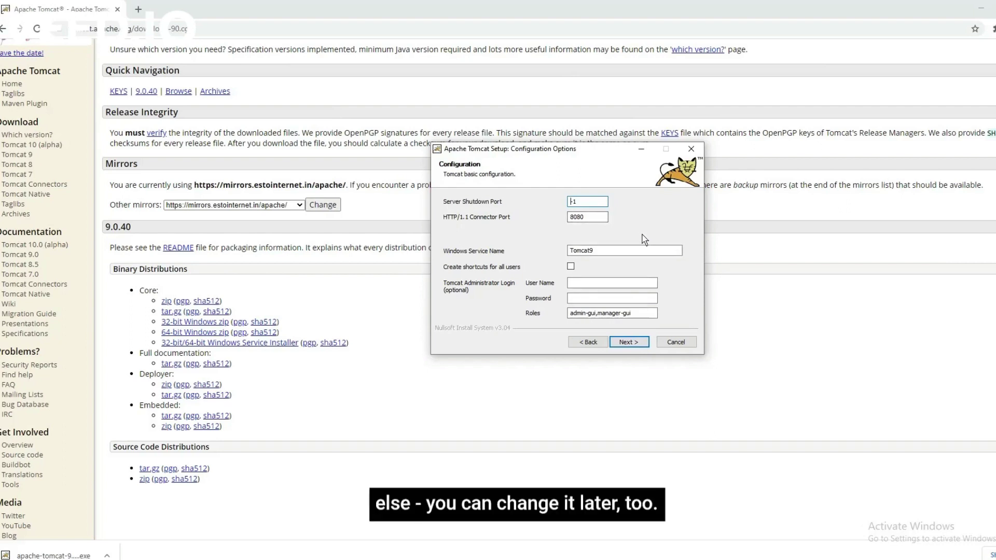
Set the administrator user name to 'admin', enter its password, and continue.
click(606, 283)
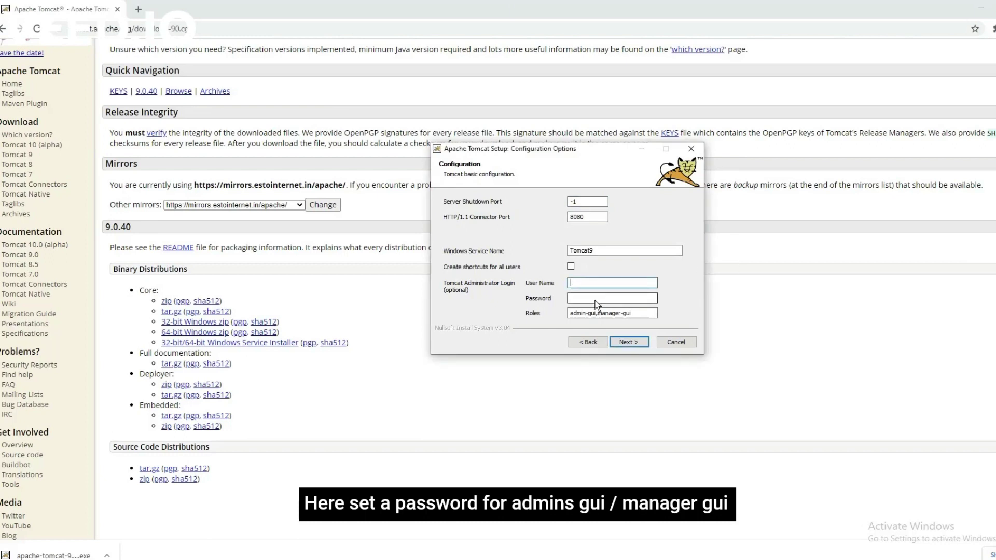
text(admin)
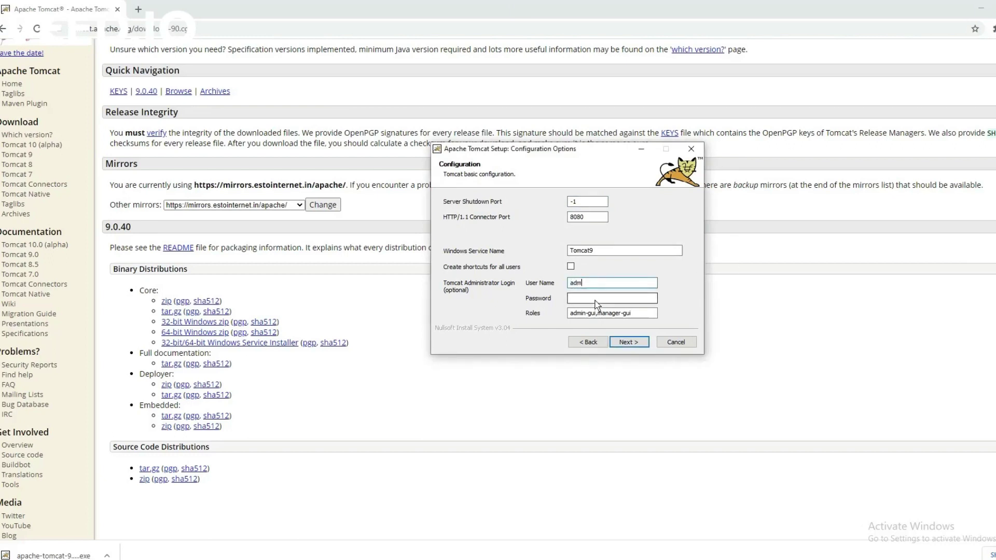
click(596, 301)
text(admin)
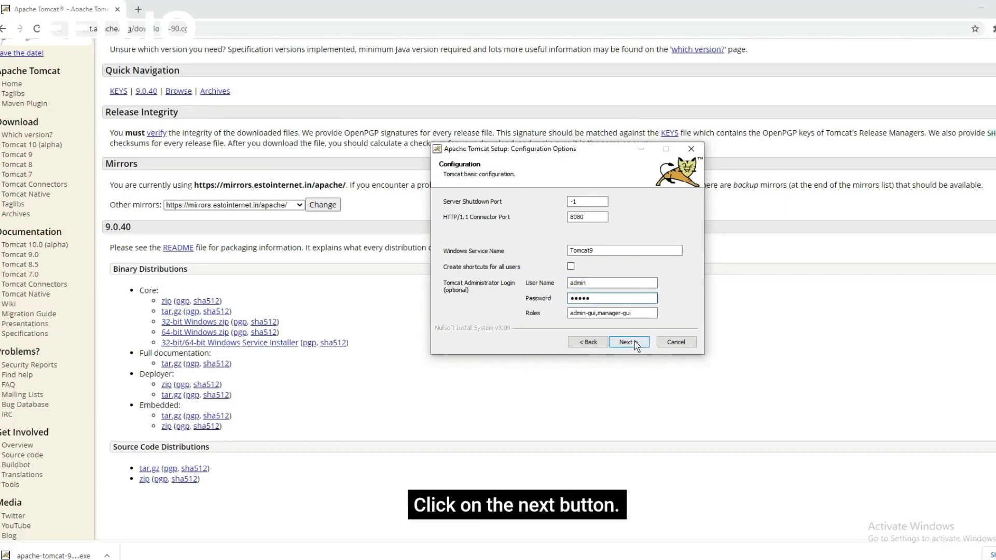
click(629, 343)
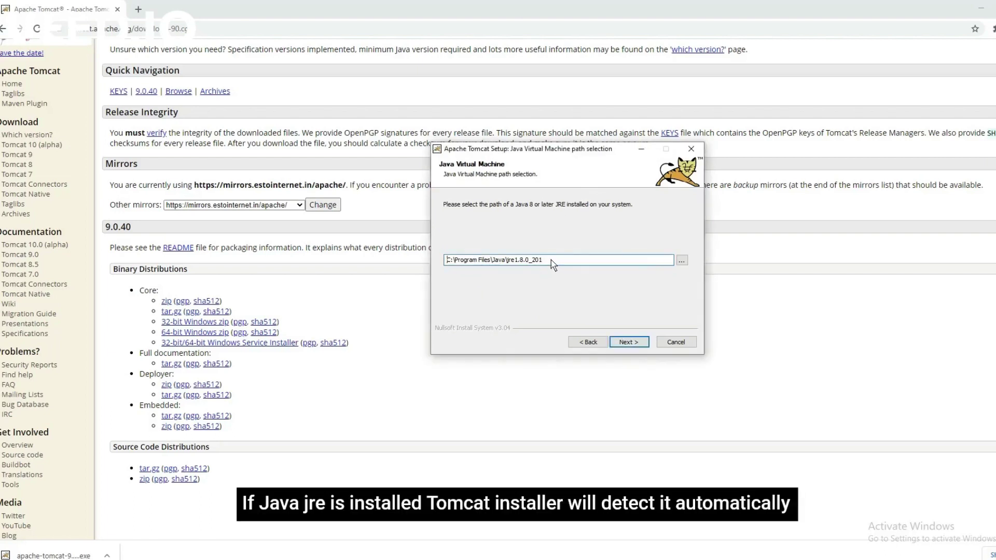
Point the Java runtime to C:\Program Files\Java\jre1.8.0_201 and continue.
drag(551, 260, 465, 261)
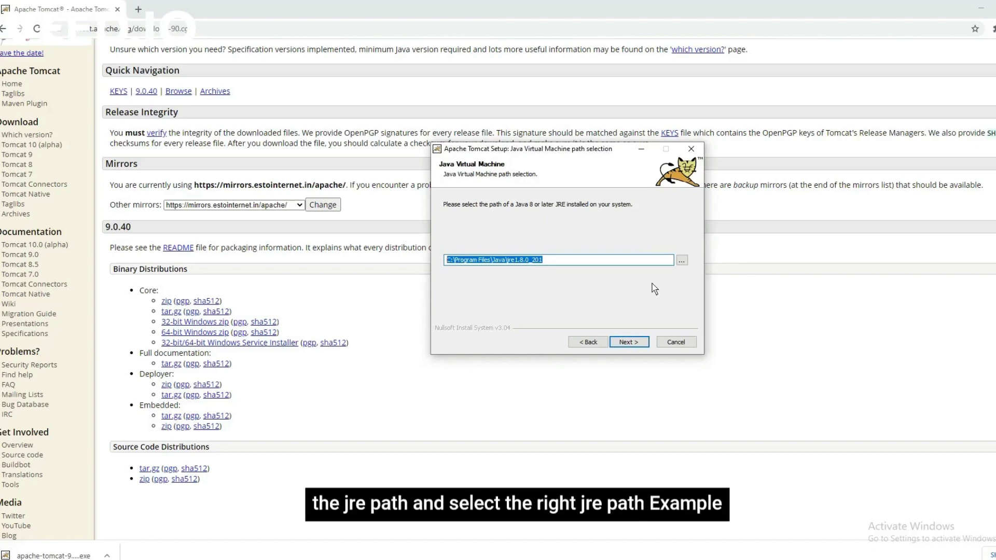
click(681, 261)
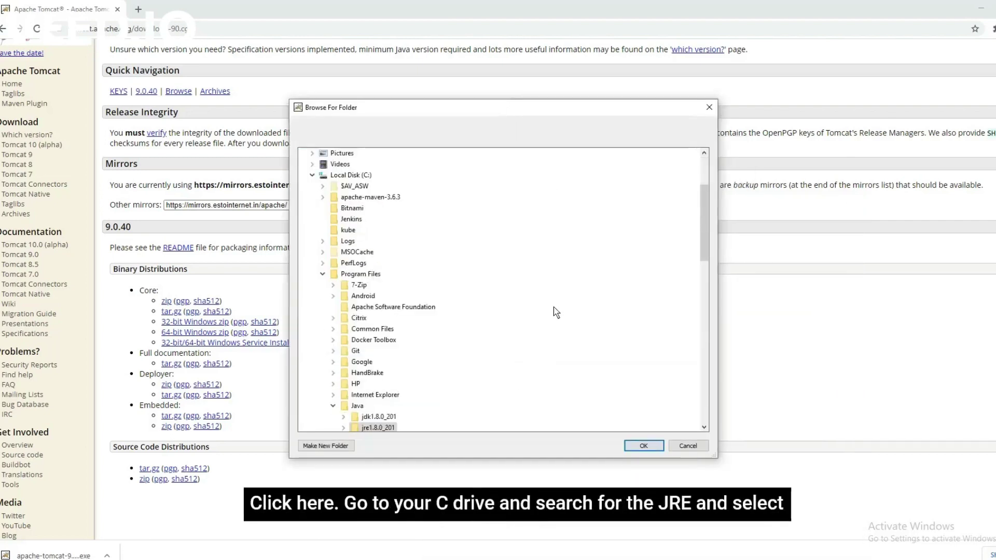
scroll(567, 331, down, 6)
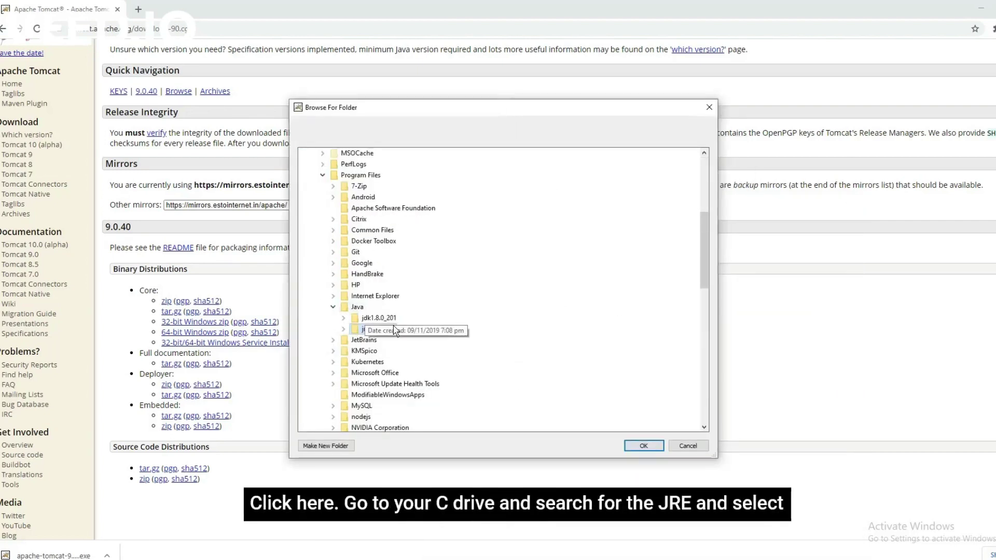
click(377, 330)
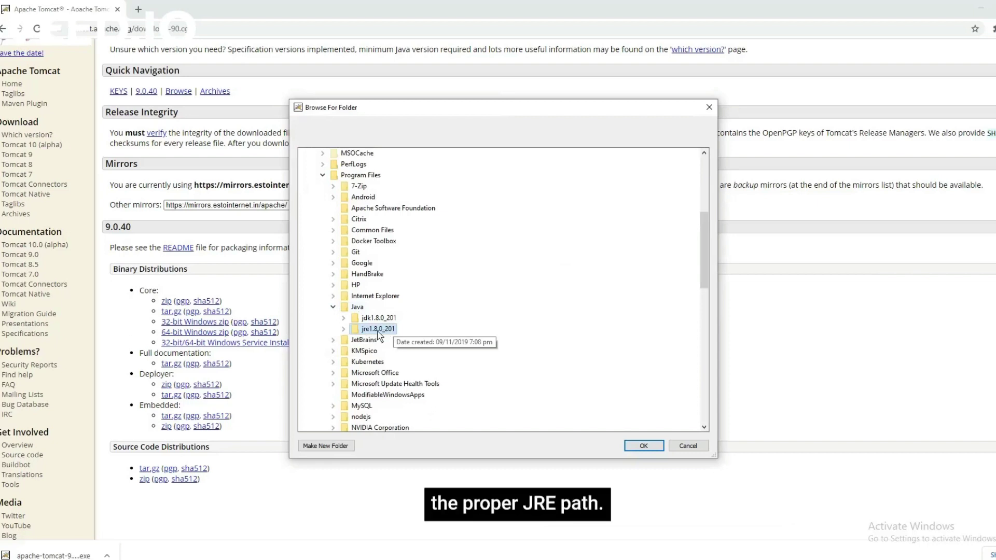
click(677, 449)
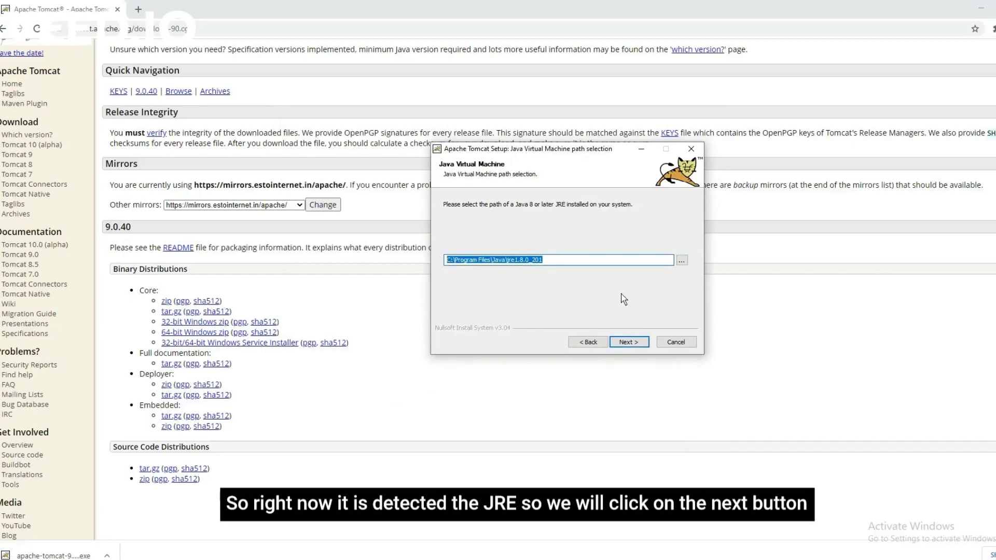
click(628, 343)
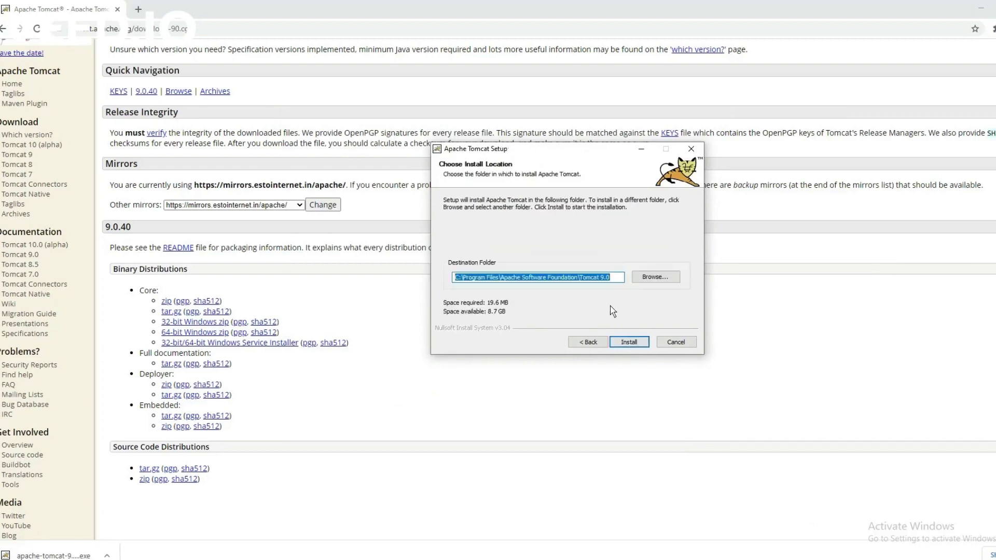
Install into the default Tomcat 9.0 folder and finish with Run Tomcat and Show Readme checked.
click(519, 7)
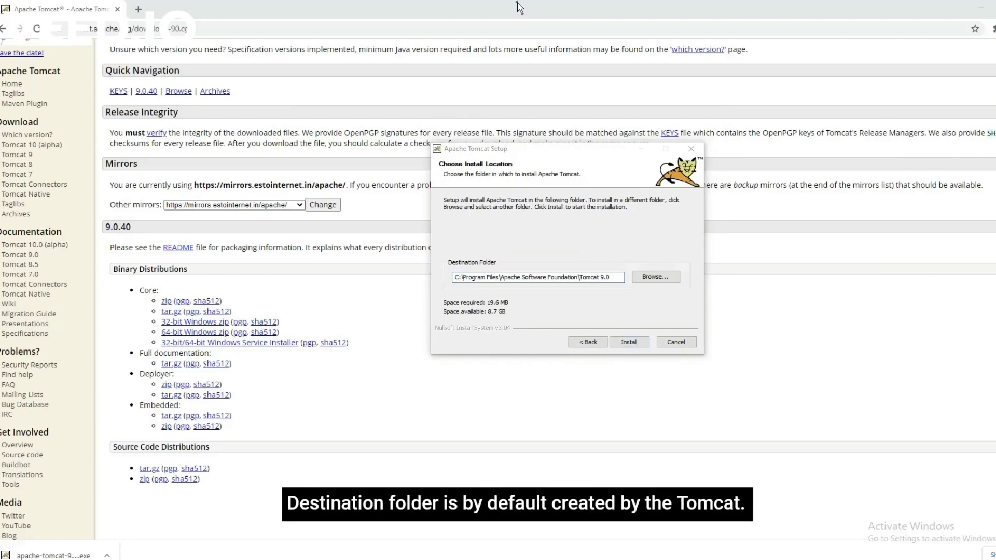
click(609, 286)
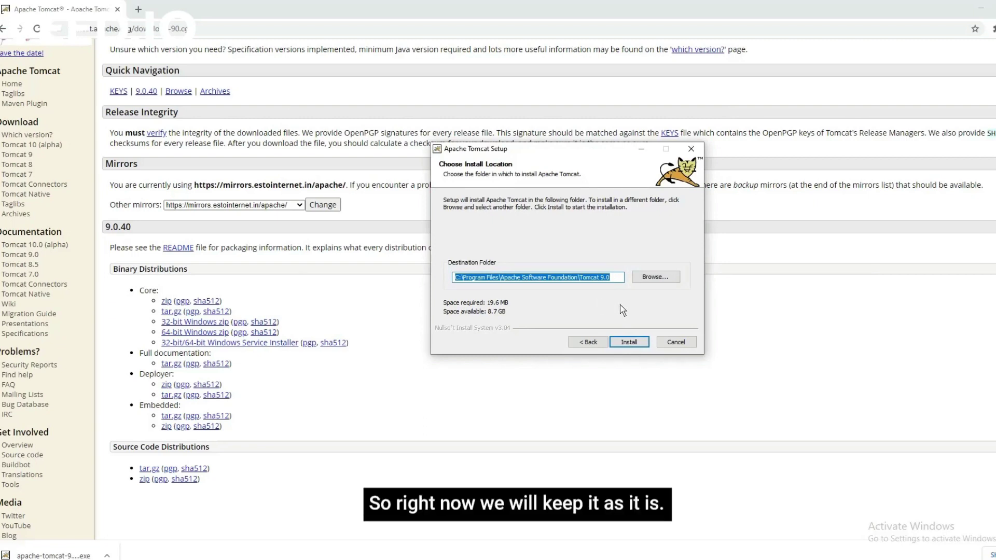
click(628, 343)
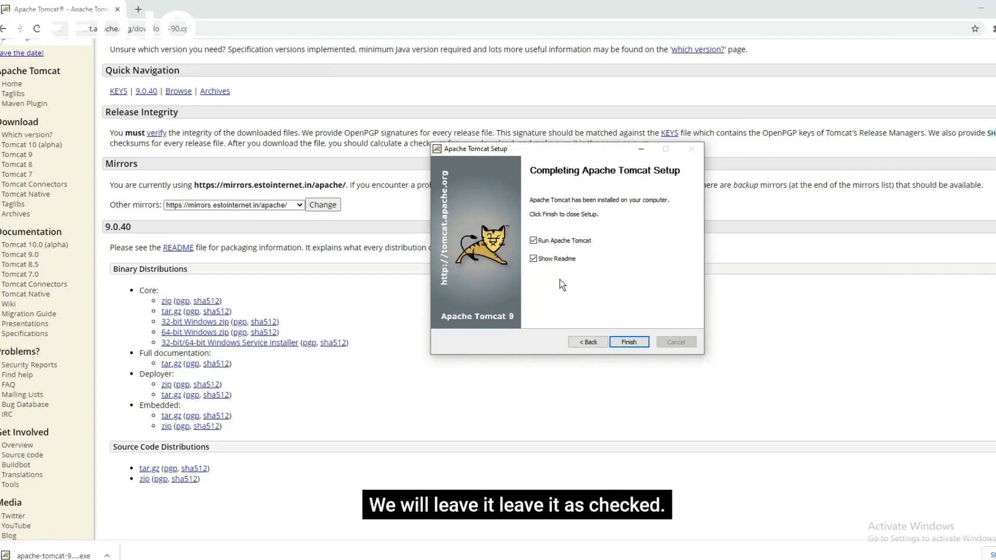
click(628, 343)
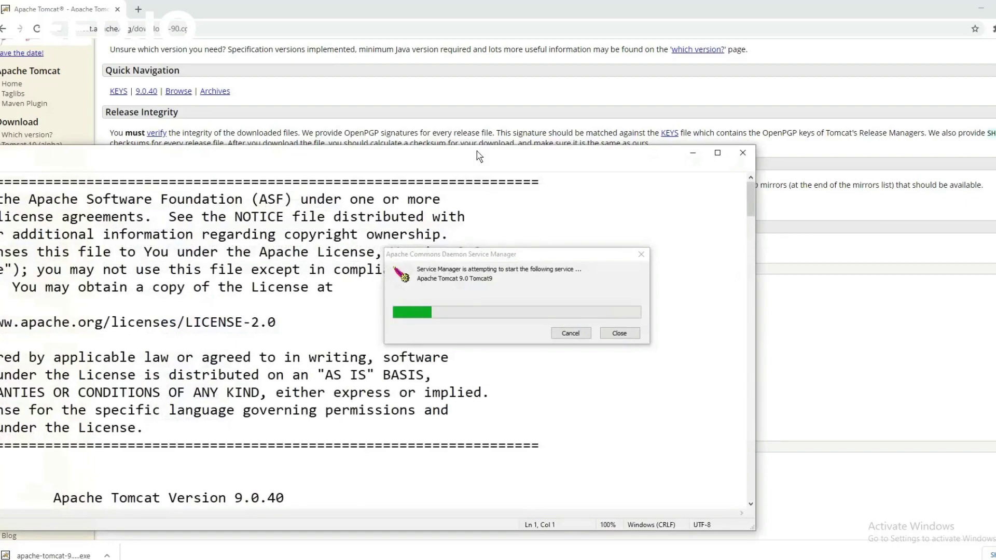
Scroll through RELEASE-NOTES.txt in Notepad, then close it.
drag(507, 156, 693, 53)
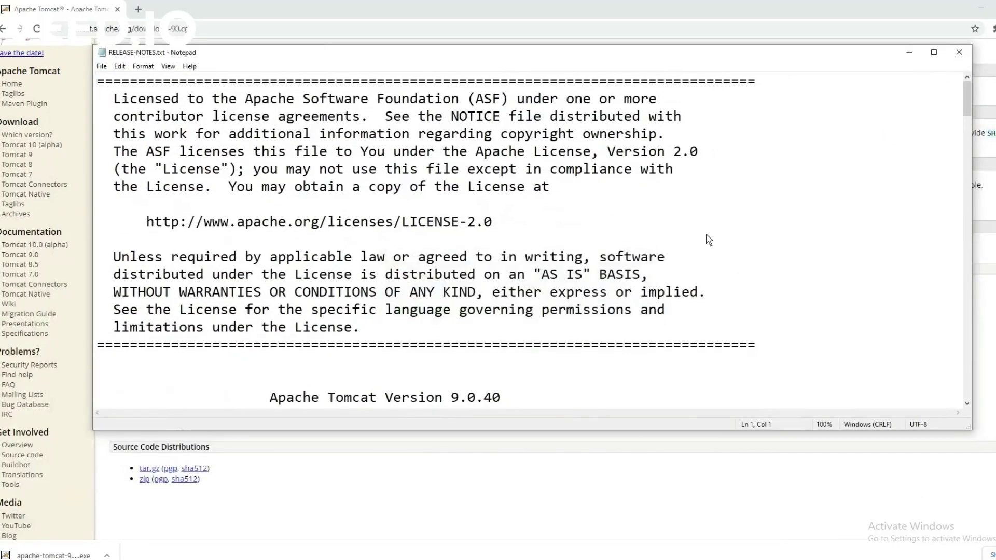
scroll(707, 239, down, 8)
scroll(707, 252, down, 15)
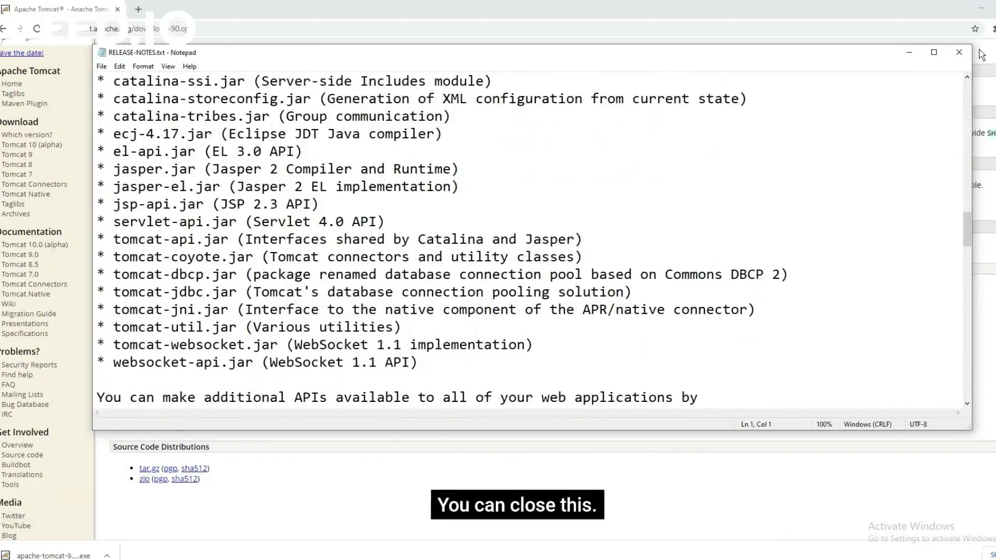
click(957, 53)
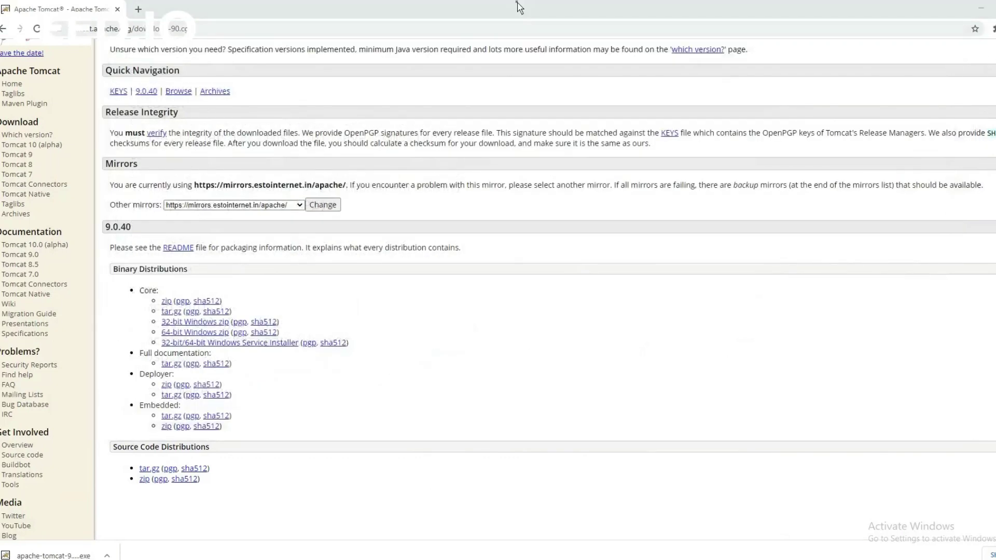
Load localhost:8080 in a new Chrome tab, then switch to File Explorer.
click(138, 8)
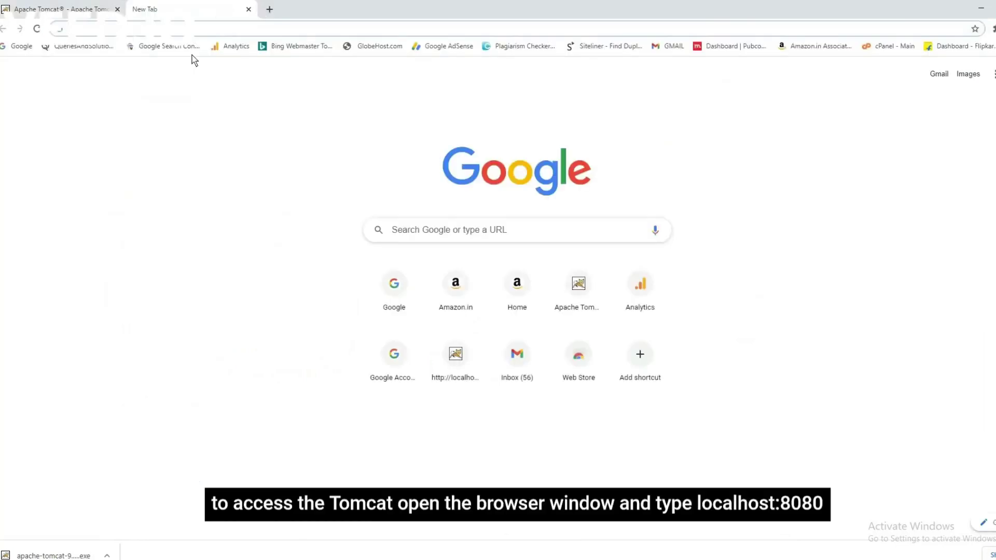
click(178, 29)
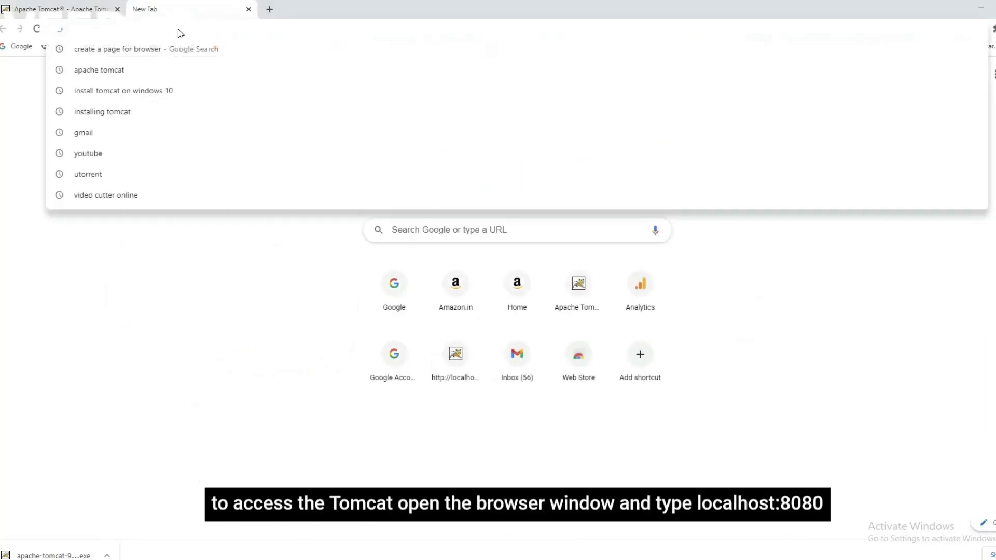
text(localhost:8080)
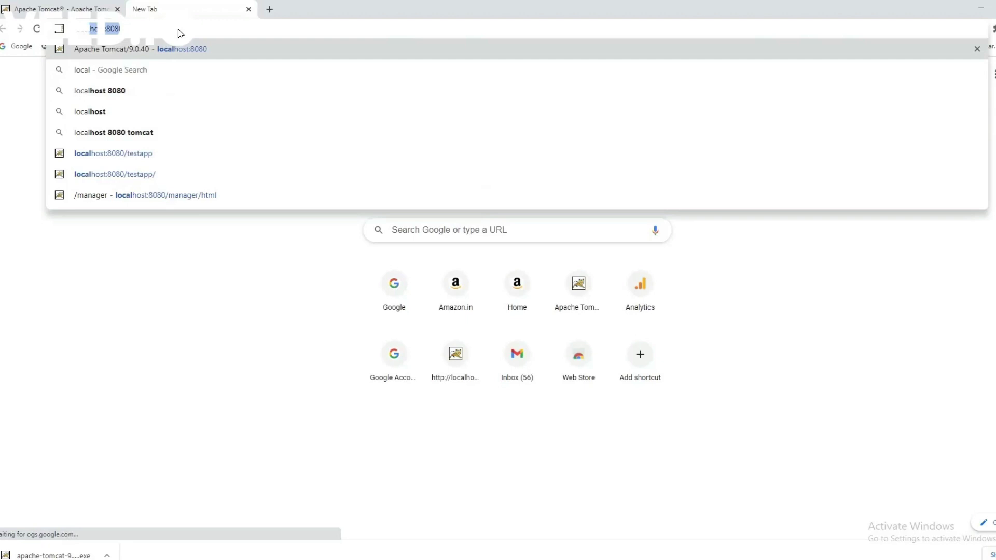
key(Return)
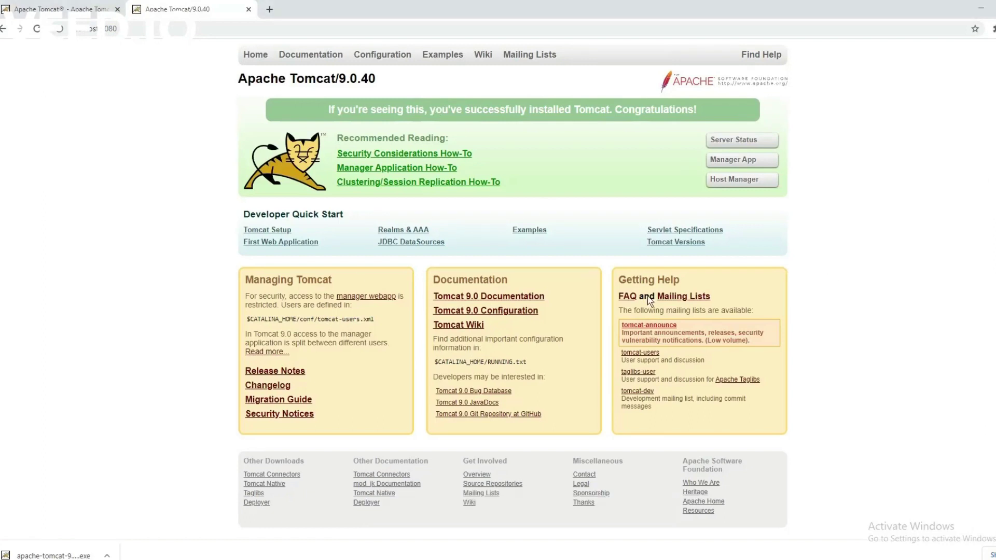
key(alt+Tab)
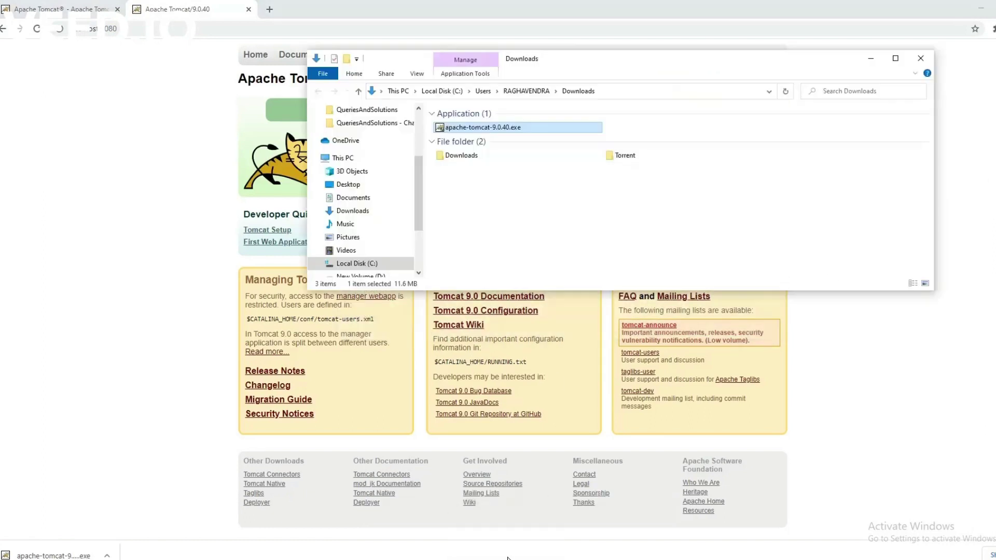
Browse C: > Program Files > Apache Software Foundation > Tomcat 9.0, granting folder access.
scroll(399, 261, down, 1)
click(366, 238)
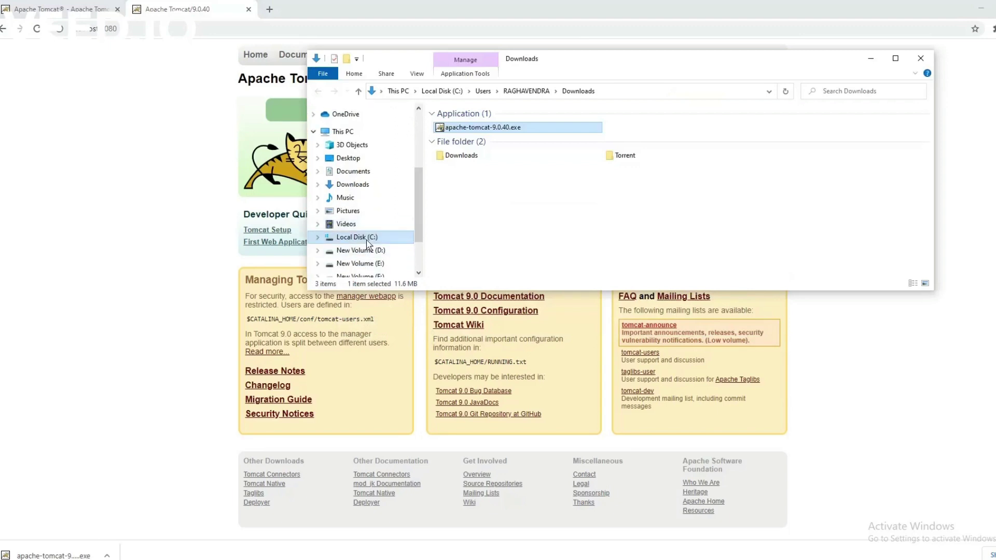
double_click(467, 219)
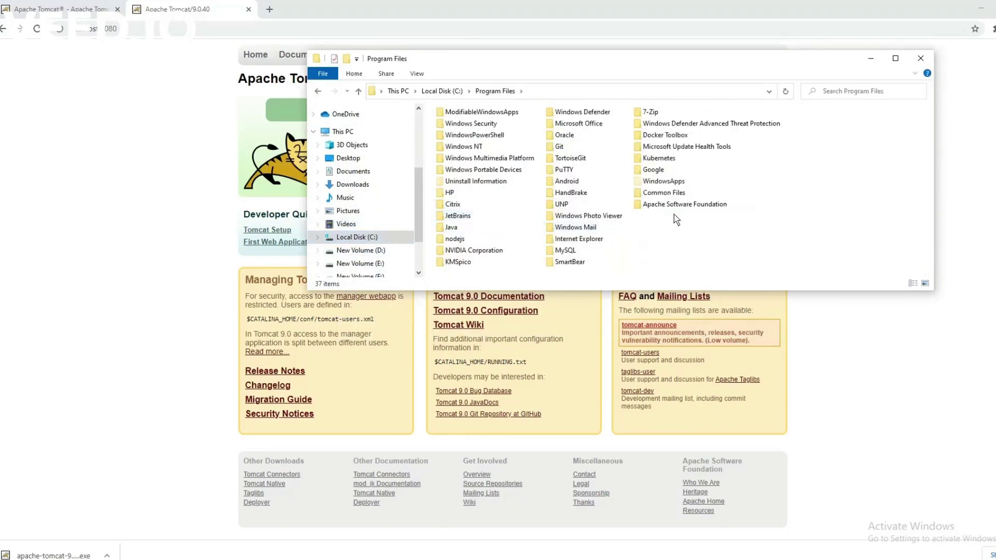
double_click(707, 204)
drag(597, 58, 522, 140)
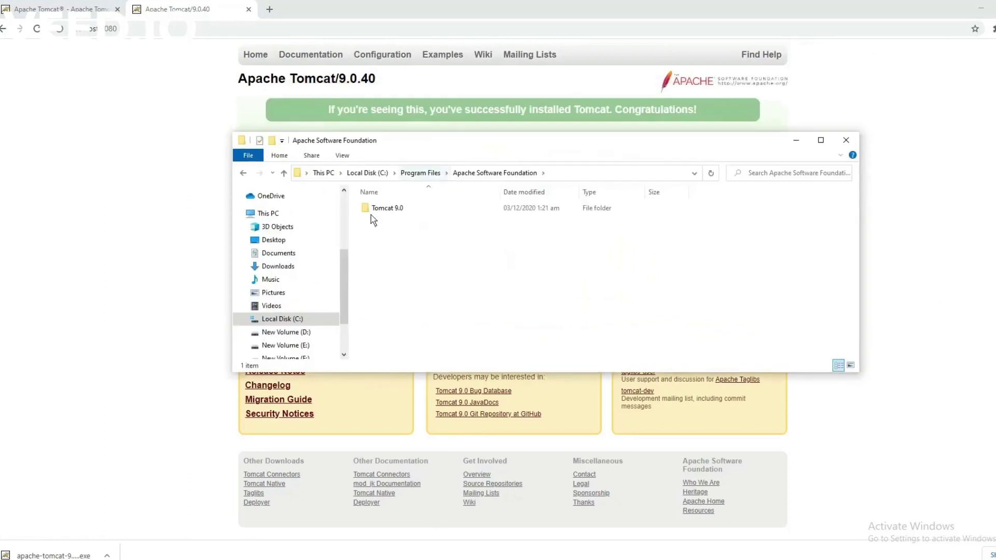
double_click(384, 208)
click(524, 305)
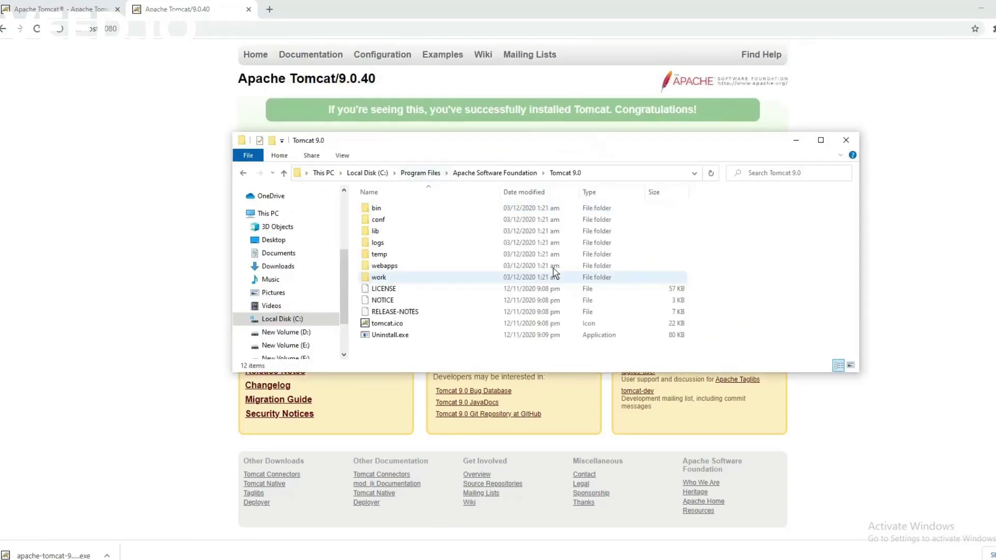
Check the Tomcat 9.0 folder path and open its webapps folder.
click(615, 176)
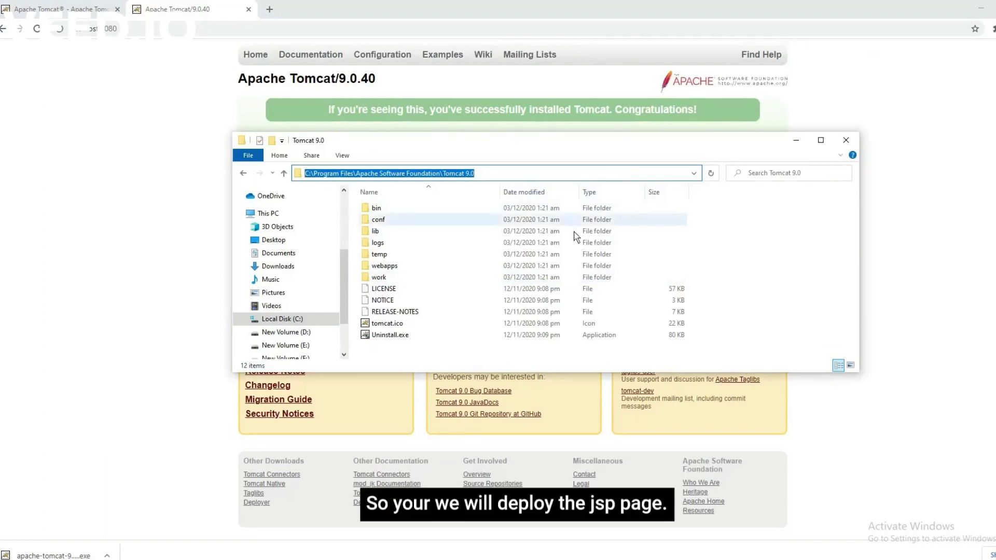
click(772, 257)
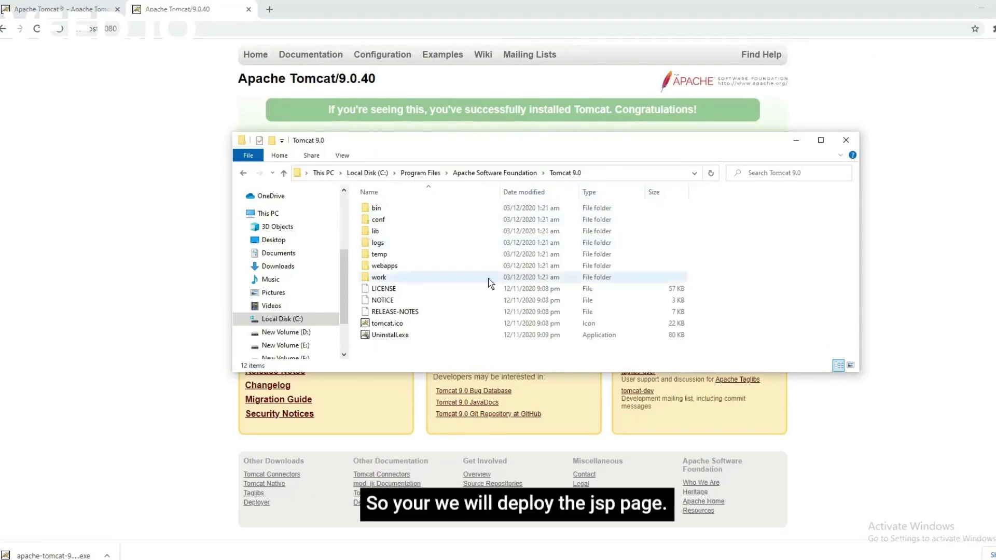
double_click(393, 266)
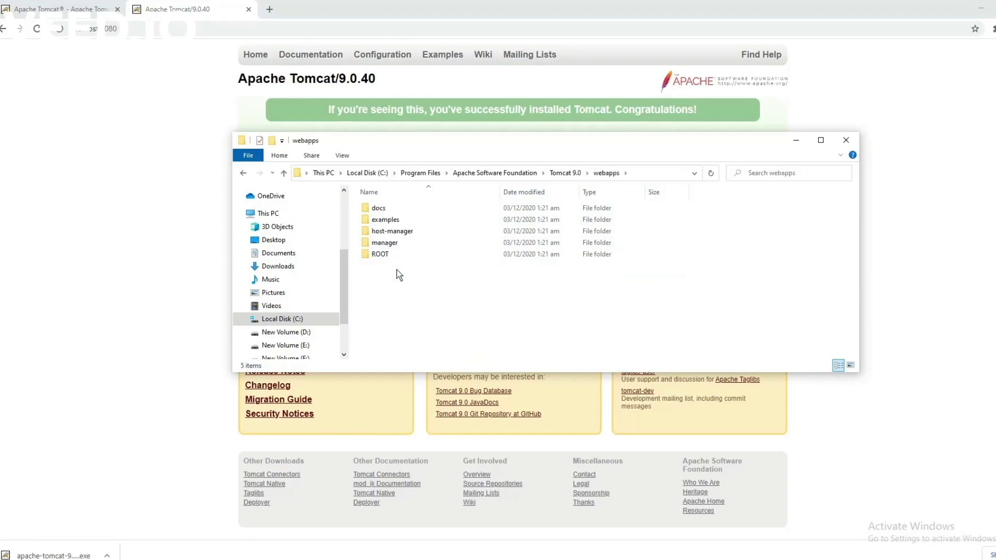
right_click(398, 276)
Create a new testapp folder in webapps and open it.
mouse_move(436, 497)
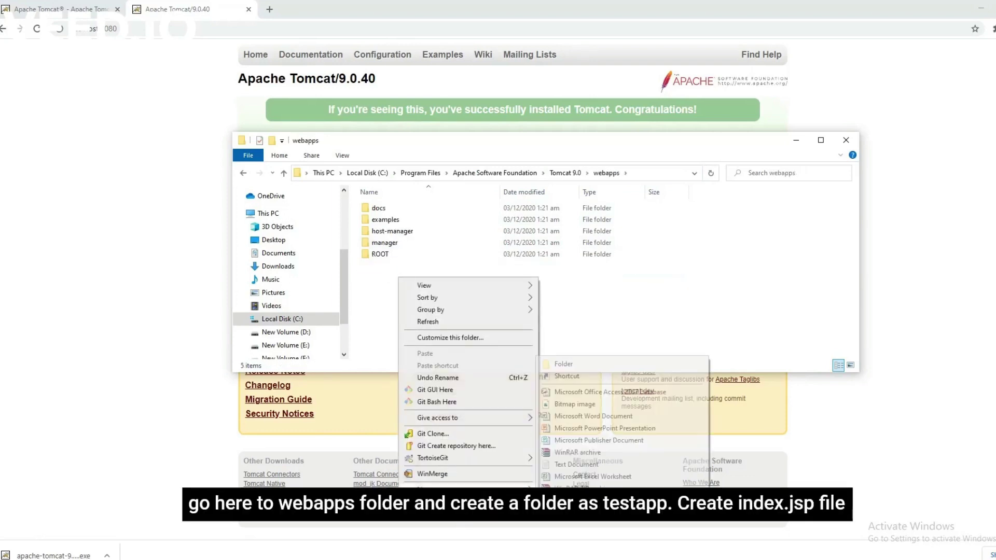
click(616, 360)
text(testapp)
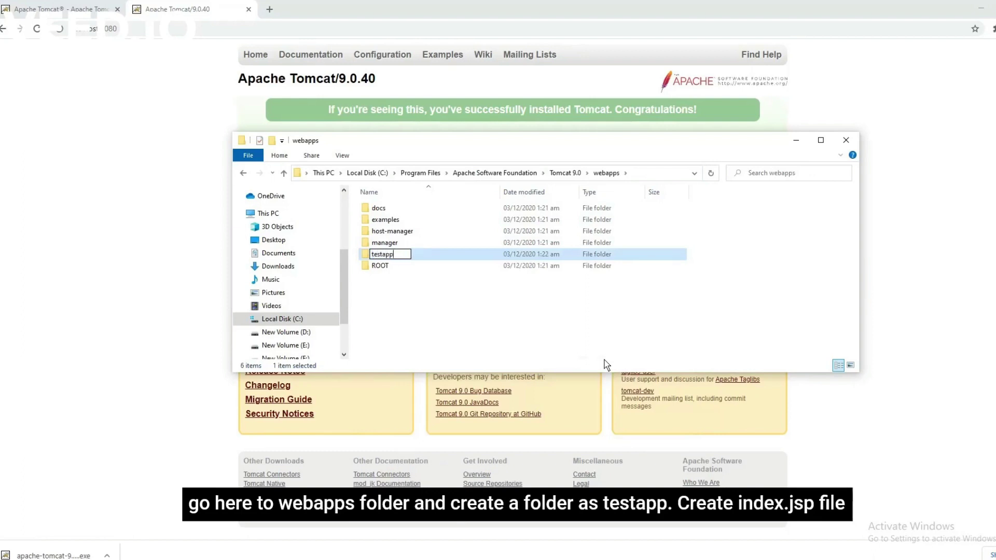
click(527, 327)
double_click(386, 266)
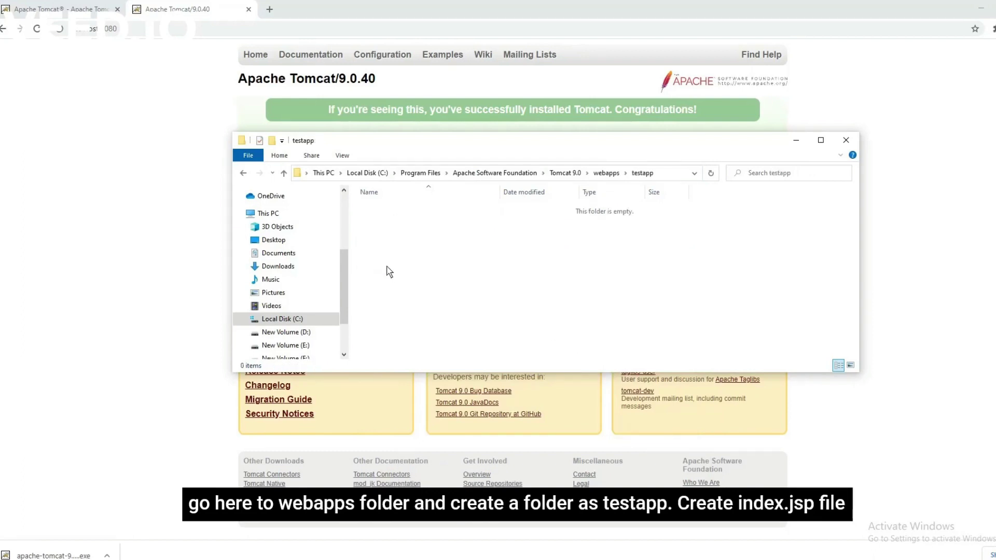
Add a new text document renamed index.jsp, accepting the extension change.
right_click(421, 215)
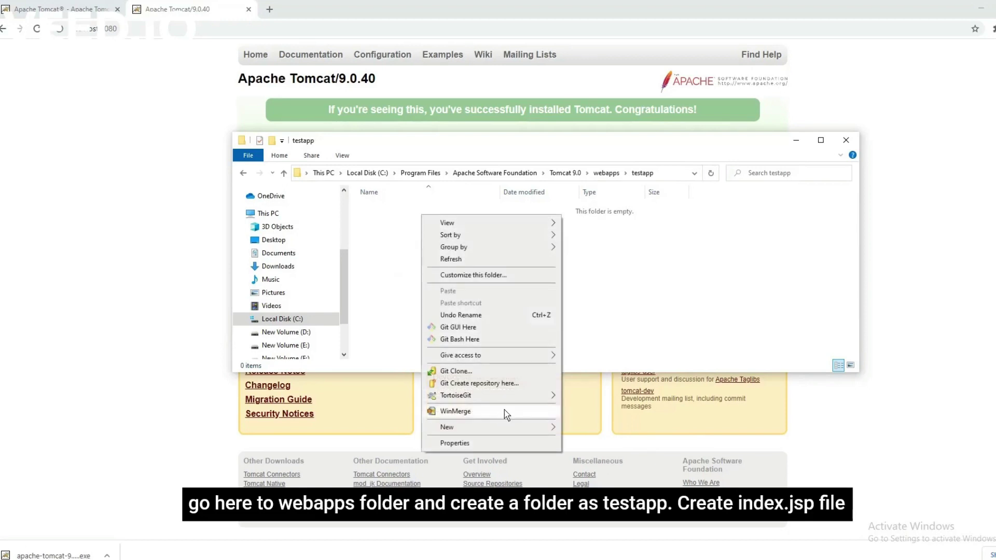
mouse_move(509, 429)
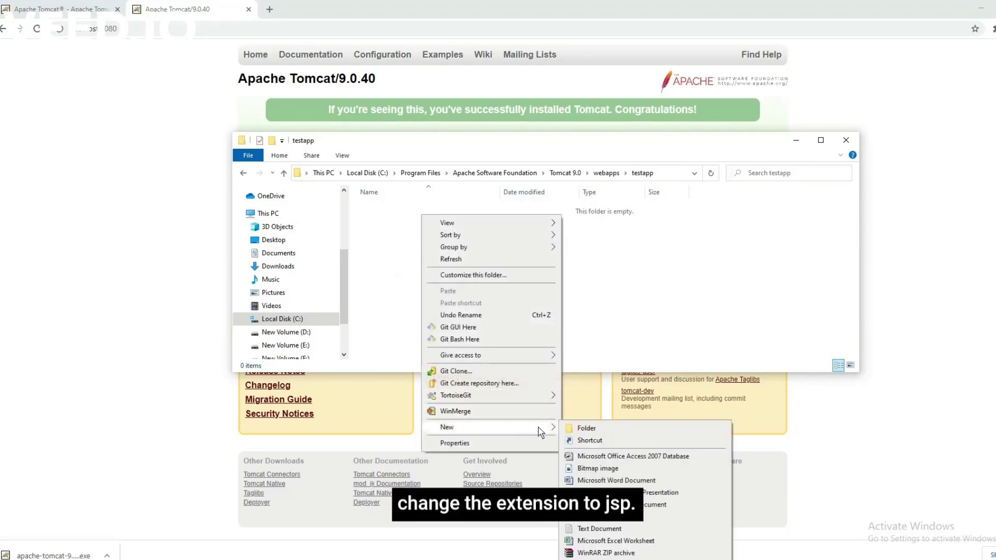
click(602, 530)
text(id.txt)
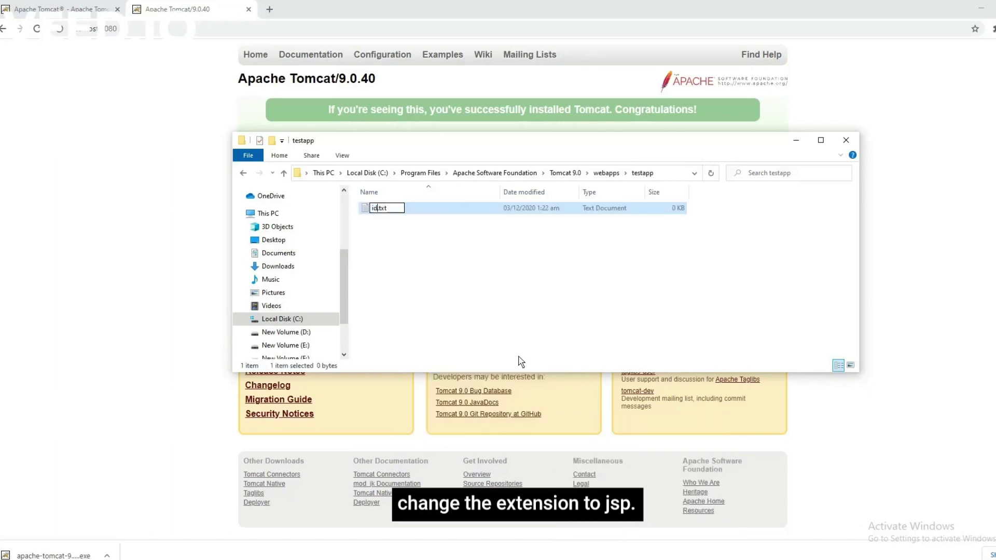
text(dex)
key(BackSpace)
key(BackSpace)
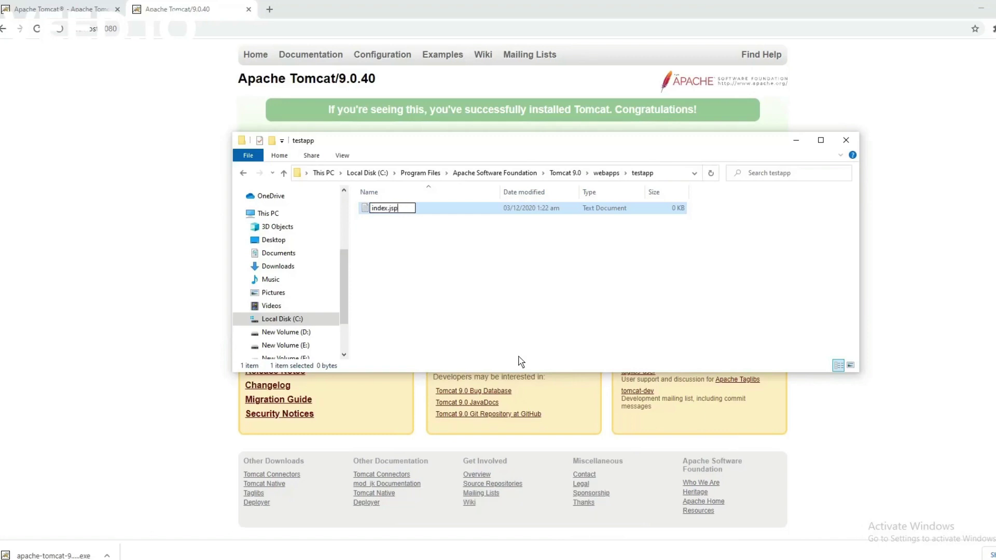
key(Return)
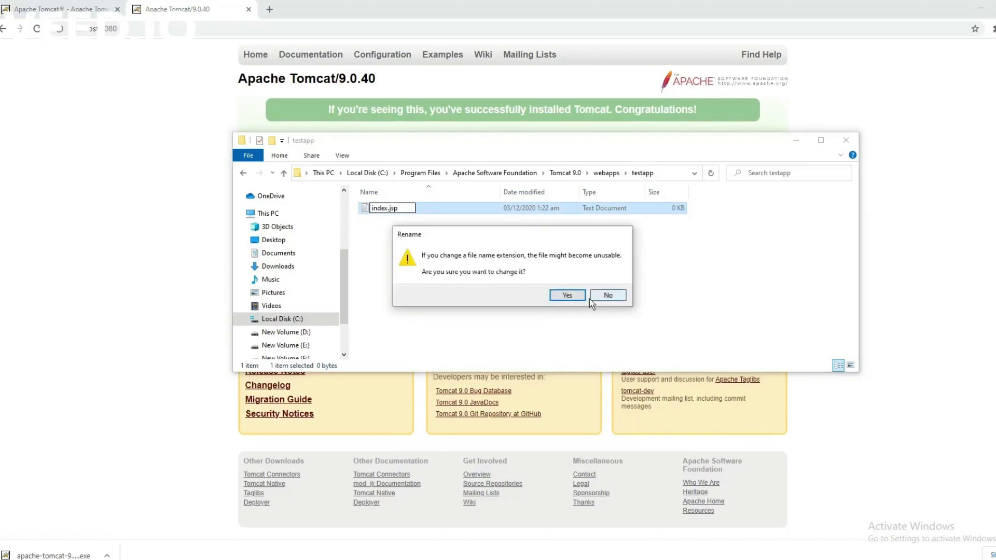
click(571, 302)
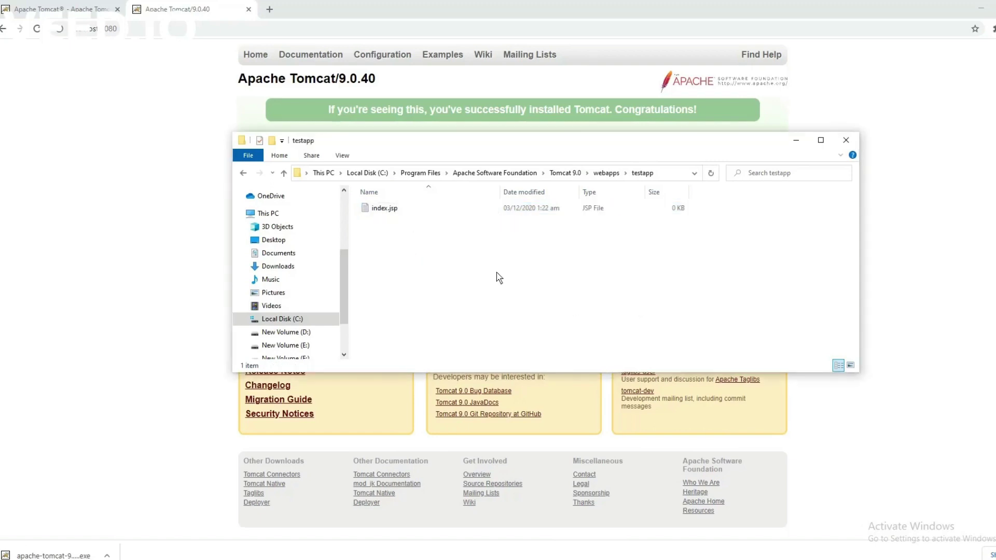
Open testapp's index.jsp with Notepad through the Open with dialog.
click(390, 214)
right_click(389, 214)
click(414, 218)
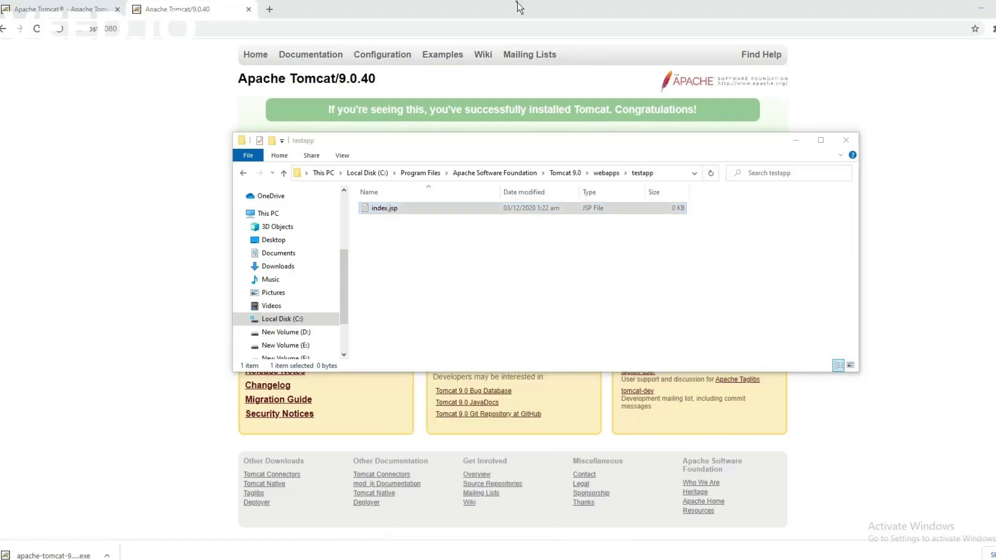
right_click(384, 209)
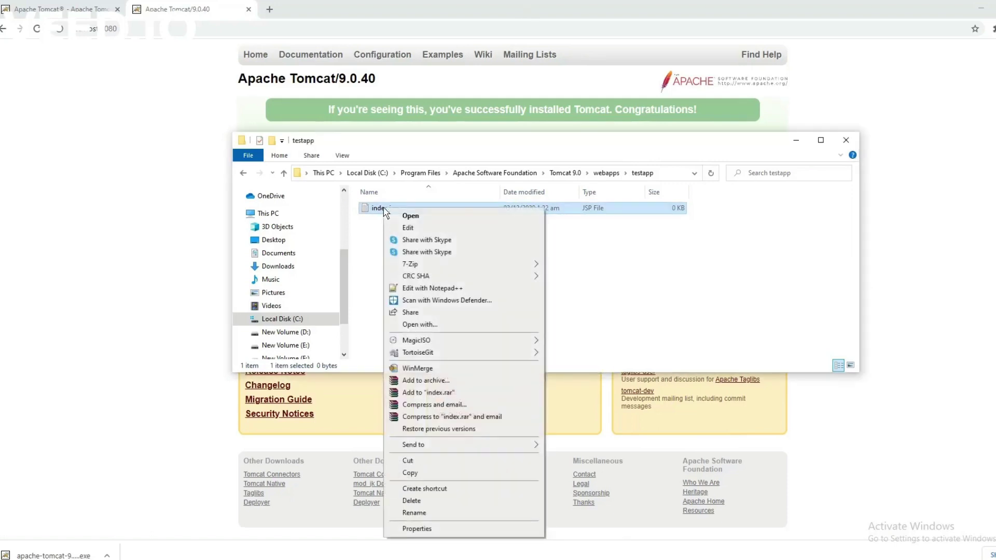
click(466, 325)
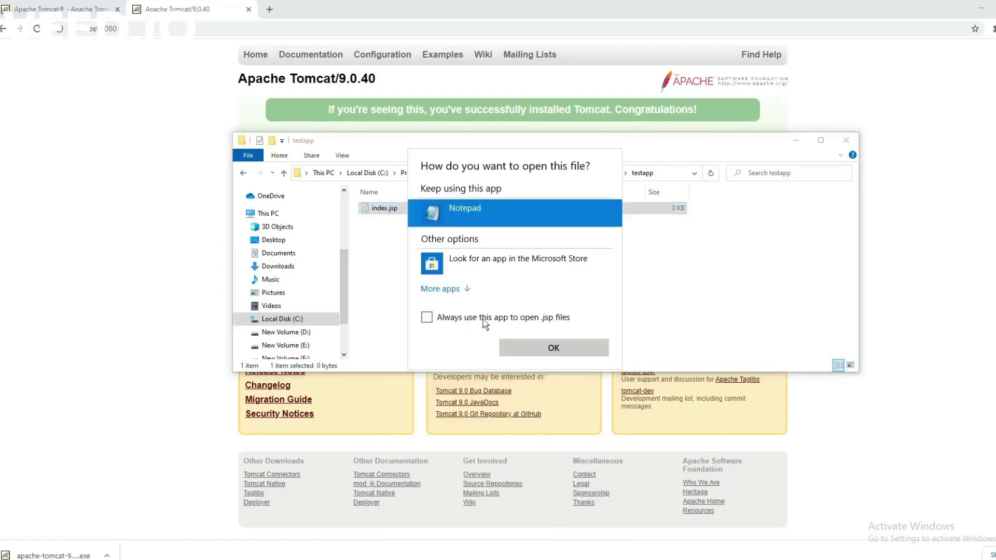
click(538, 349)
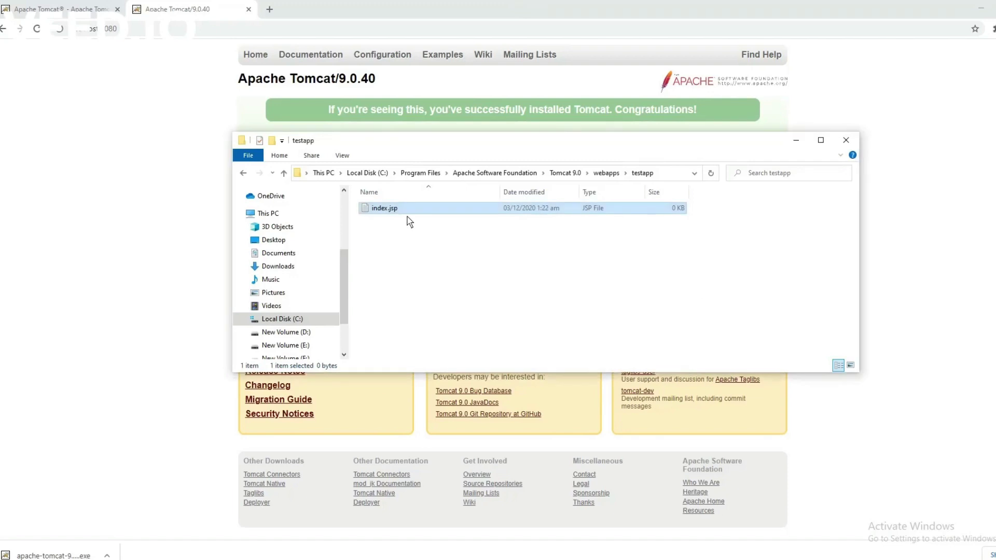
right_click(383, 208)
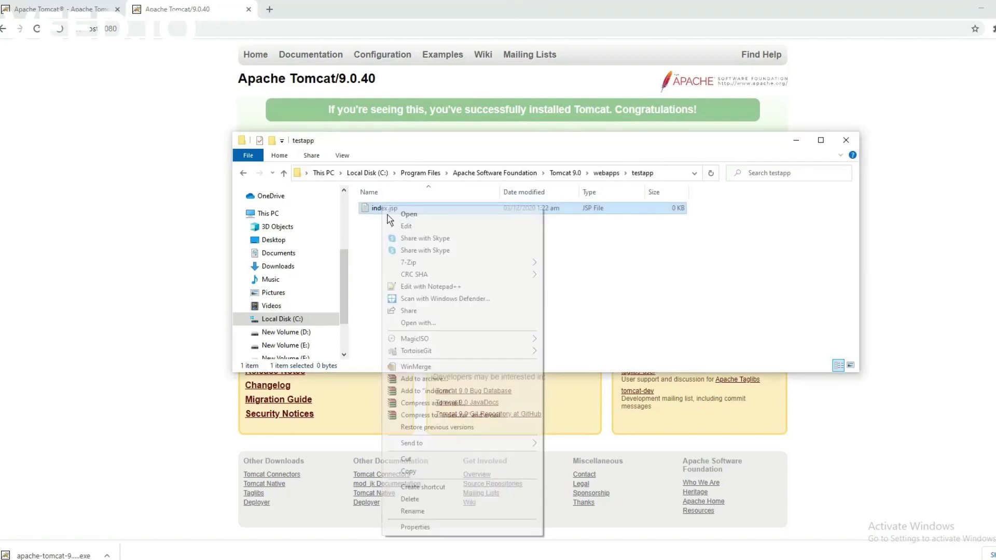
click(445, 322)
click(570, 358)
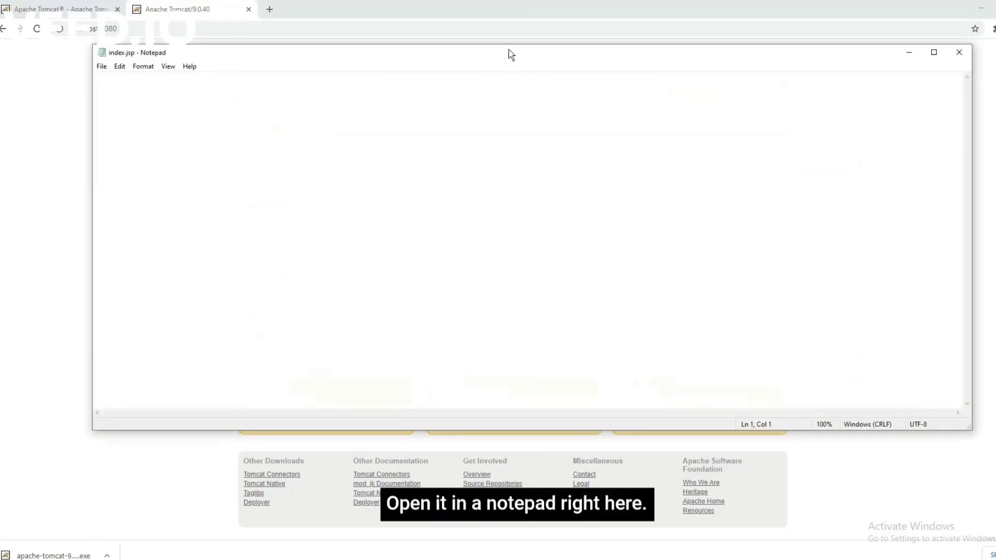
Write <%="This is my first testing application"%> into index.jsp, save, and close Notepad.
drag(510, 54, 534, 100)
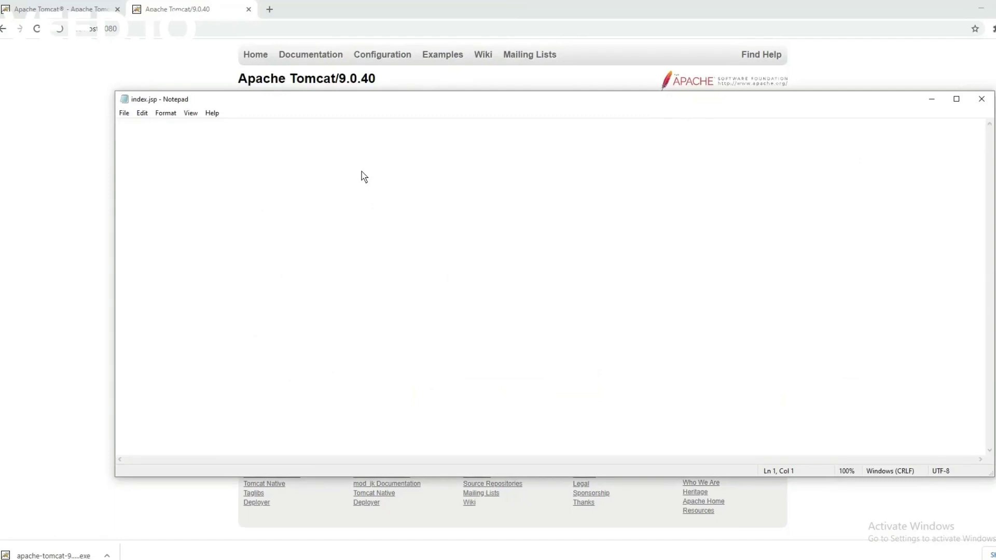
text(<%)
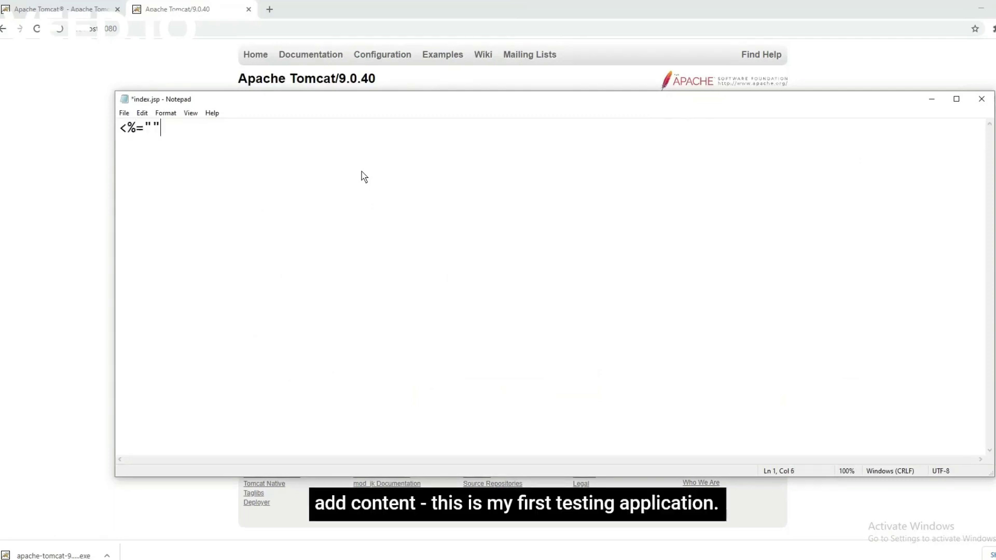
text(="This is my )
text(first testing)
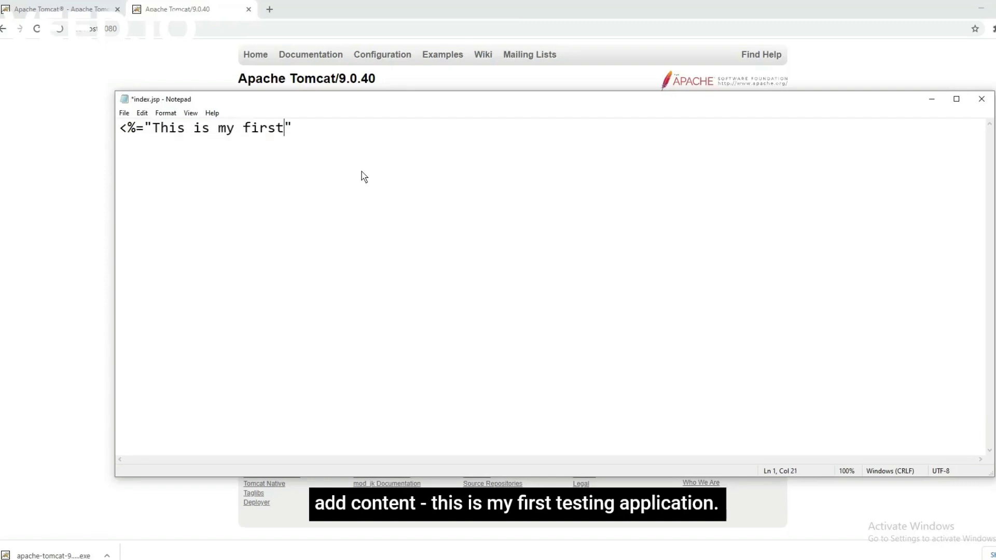
text( application")
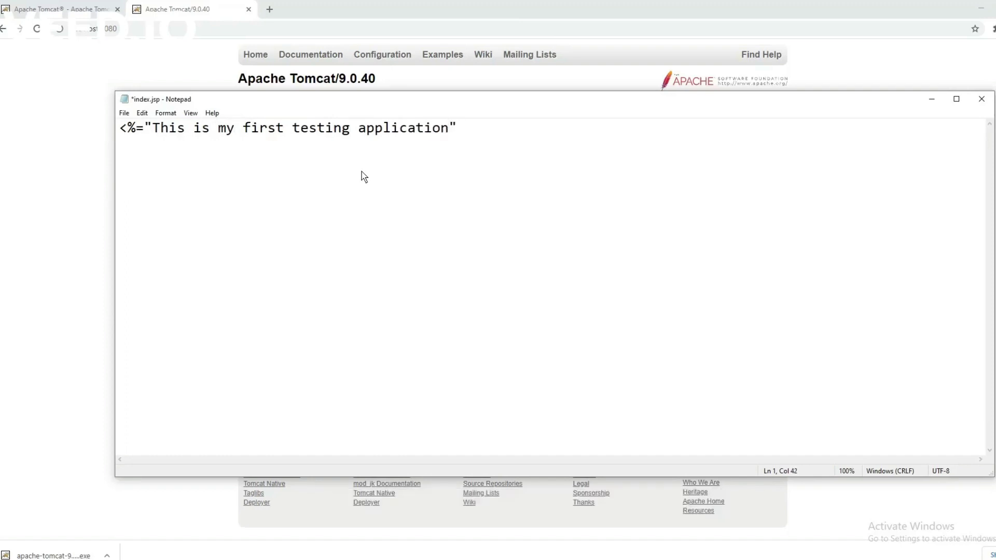
text(%>)
key(ctrl+s)
click(982, 99)
Load localhost:8080/testapp in Chrome and select its displayed message.
click(927, 106)
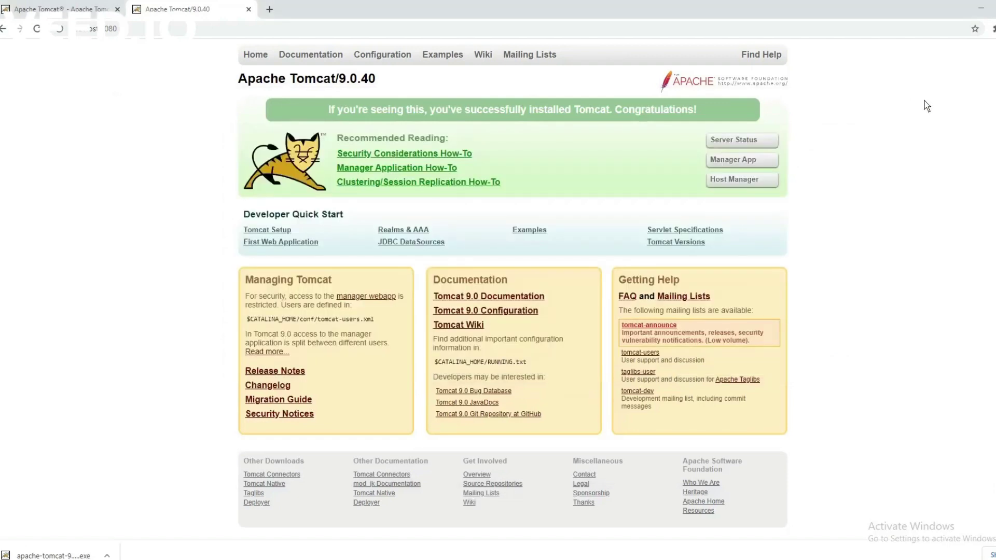
click(173, 32)
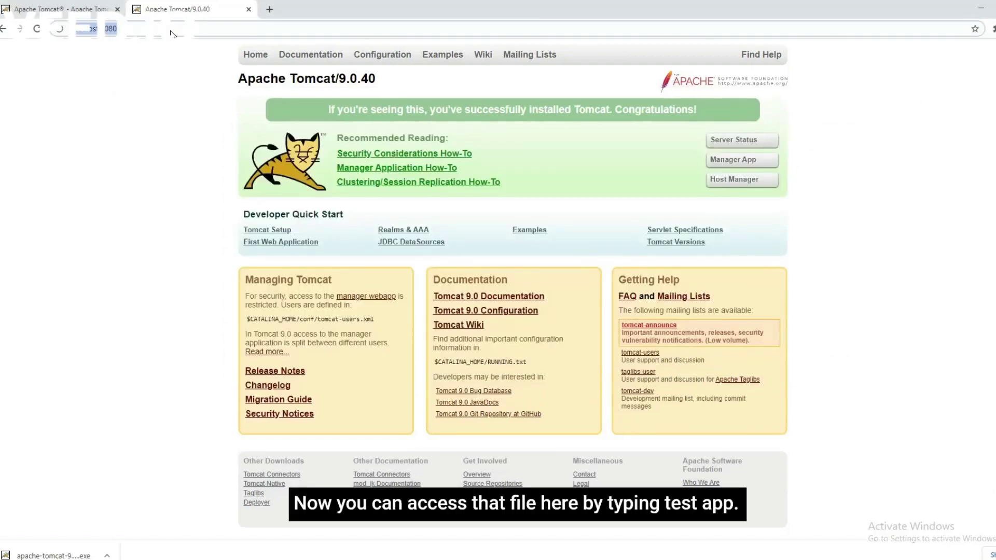
text(/)
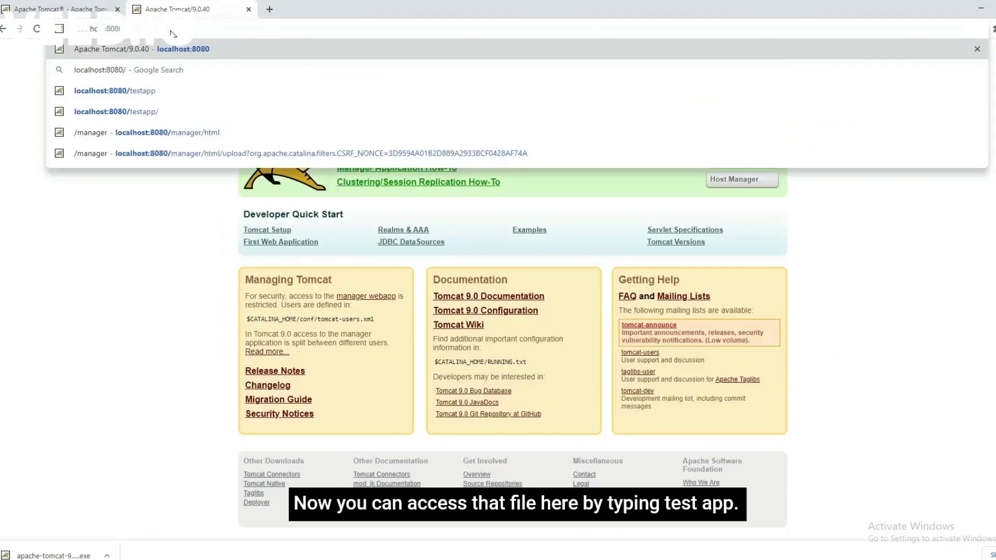
text(testapp)
key(Return)
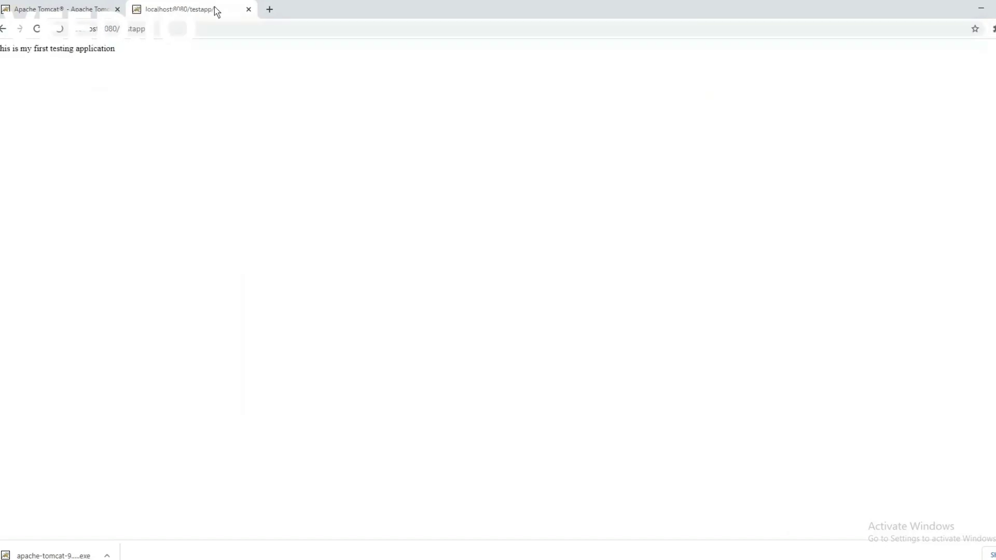
triple_click(92, 48)
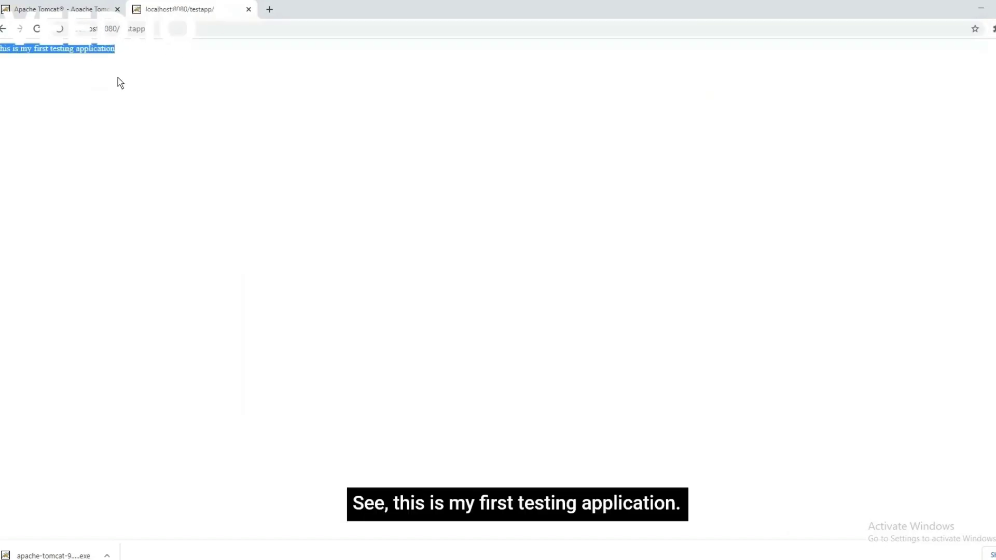
Return to the welcome page and sign in to Manager App with the saved admin credentials.
click(4, 28)
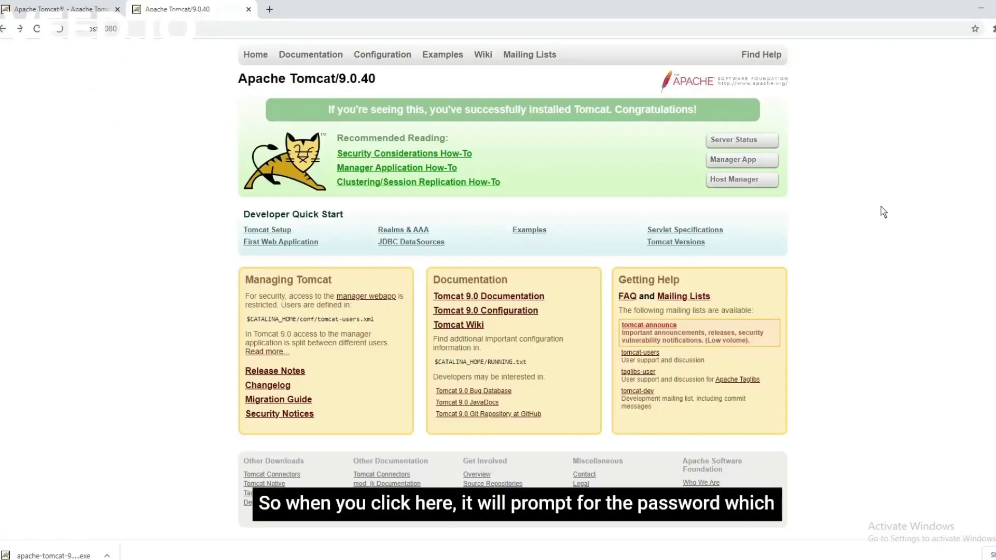
click(734, 161)
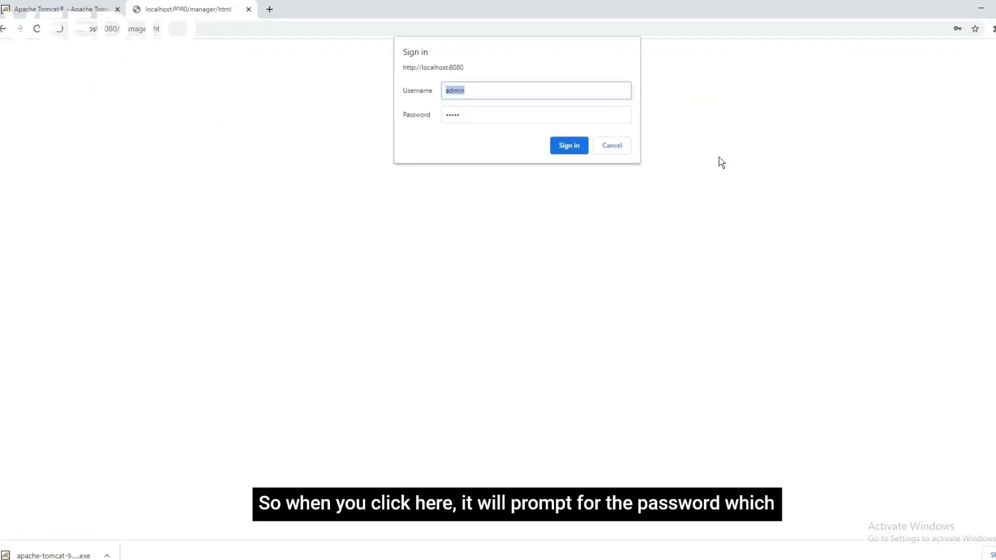
click(492, 93)
click(570, 151)
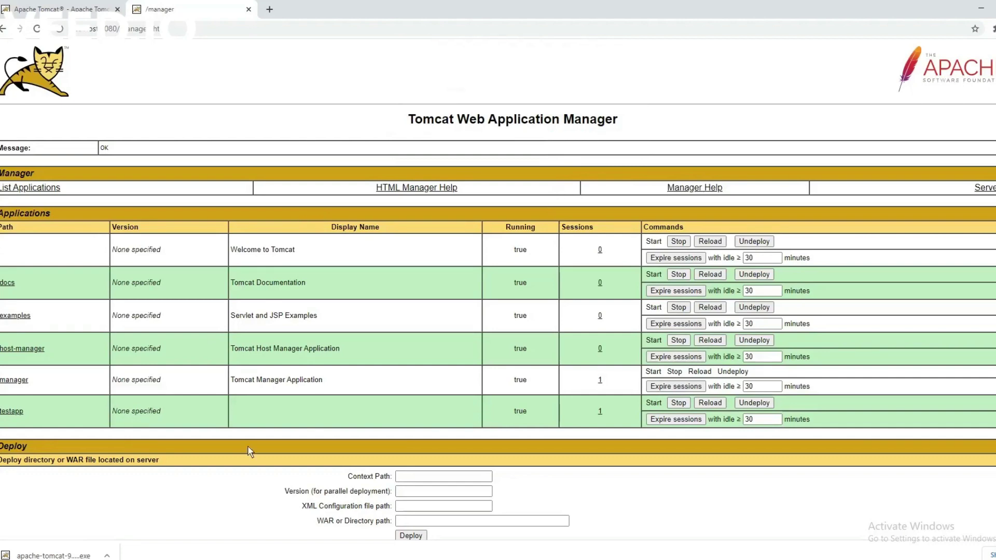
click(422, 481)
key(alt+Tab)
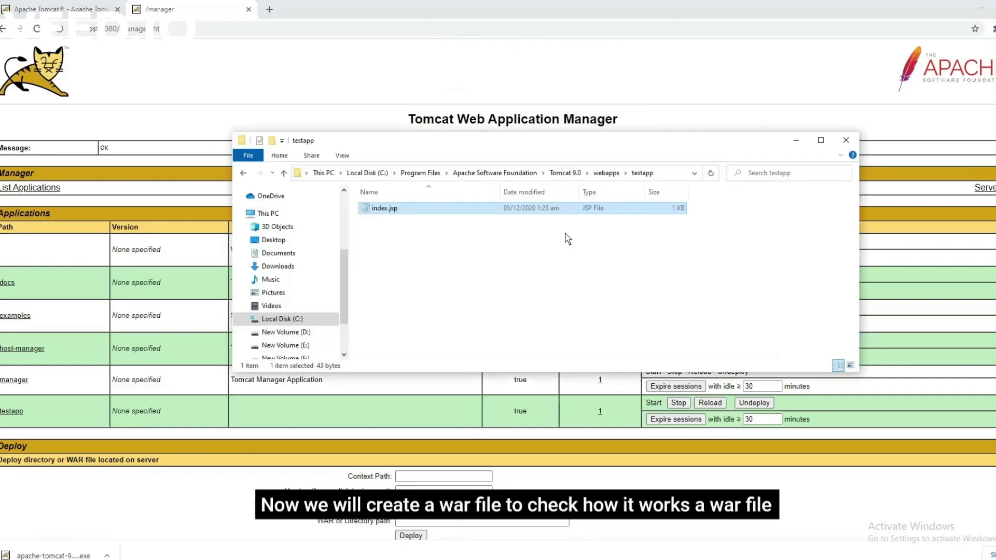
Copy index.jsp from testapp and go to New Volume (F:).
click(416, 252)
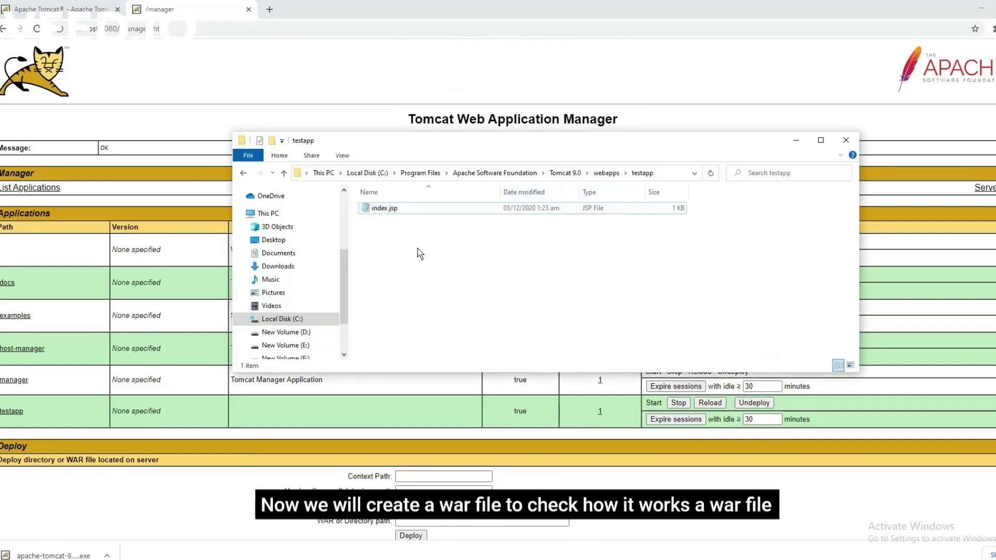
click(385, 208)
right_click(388, 208)
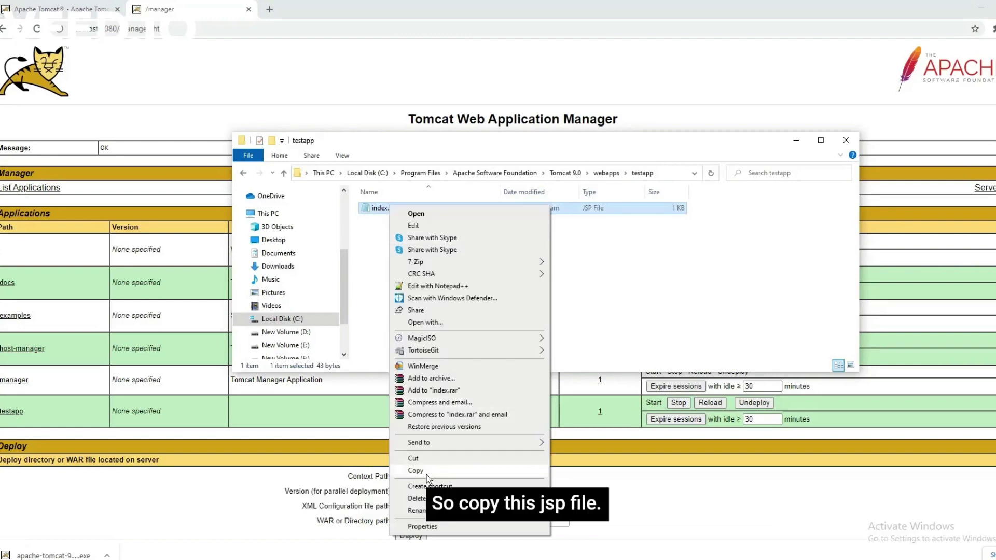
click(428, 473)
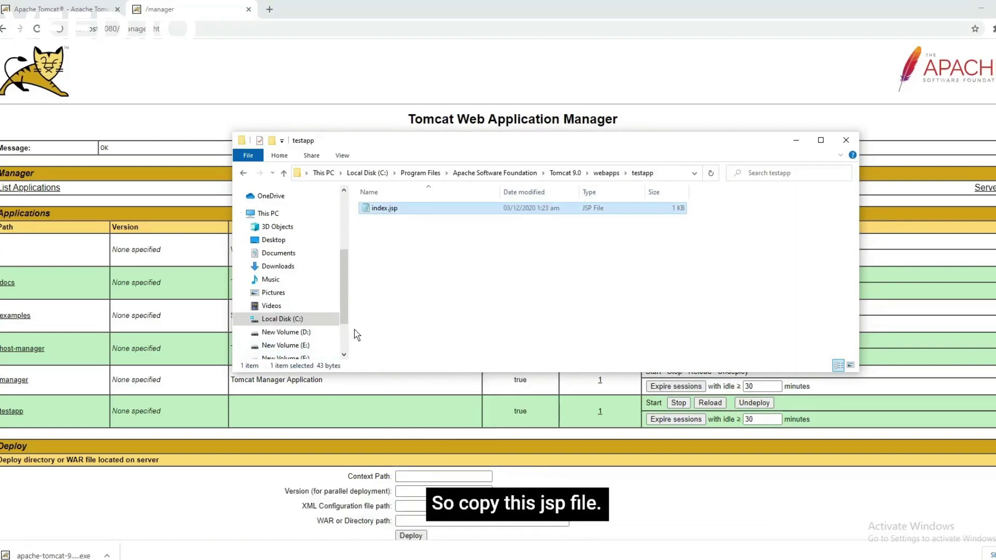
scroll(314, 346, down, 1)
click(285, 323)
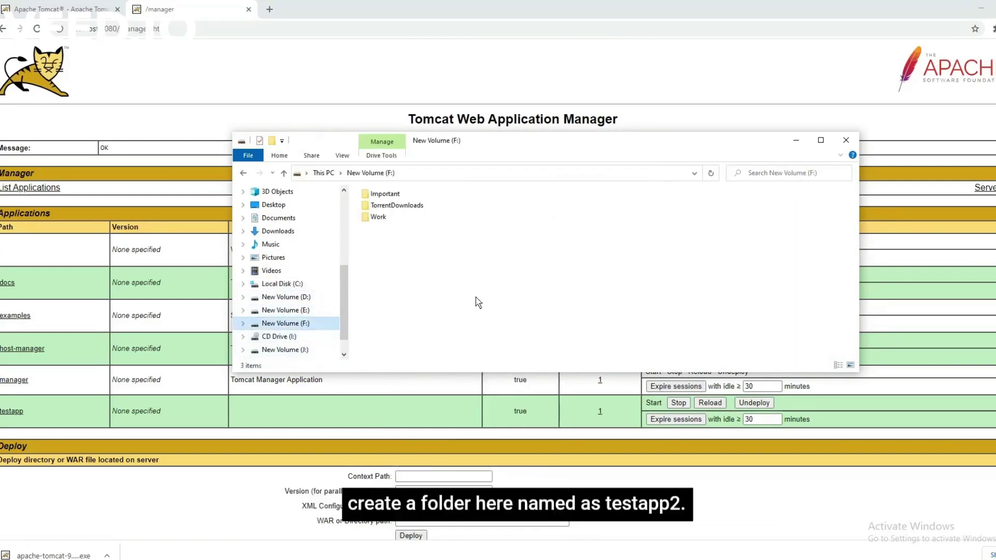
Create a testapp2 folder on F: and paste index.jsp into it.
right_click(410, 248)
mouse_move(441, 461)
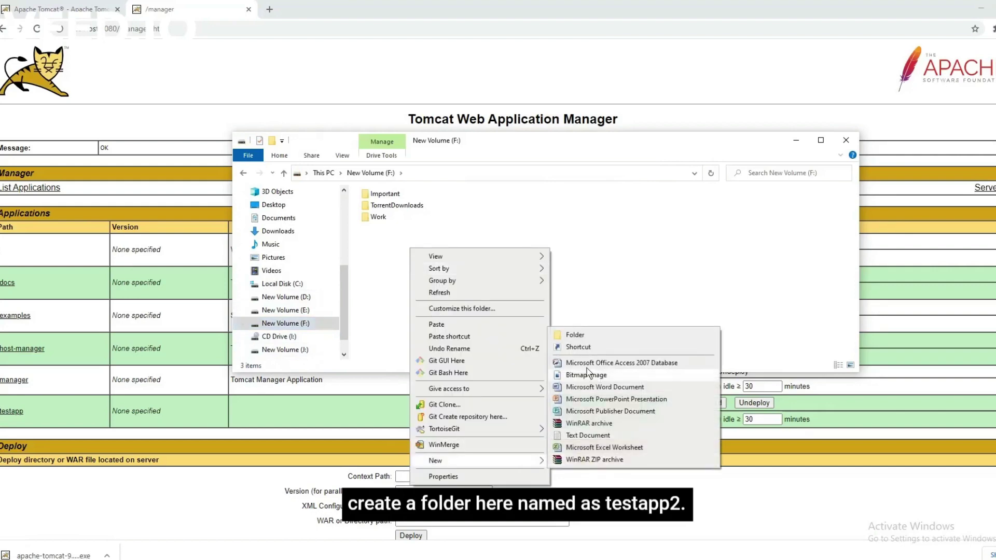
click(568, 338)
text(testa)
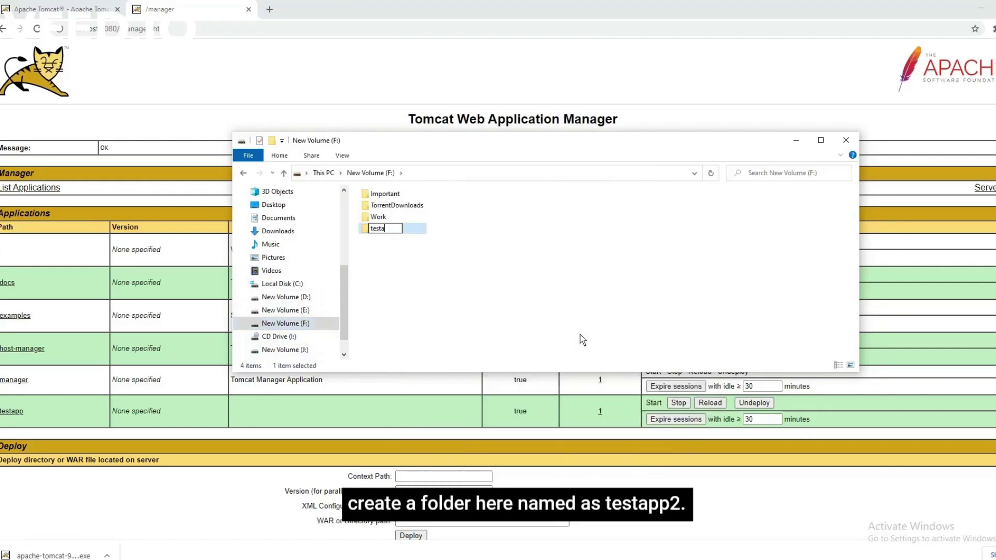
text(pp2)
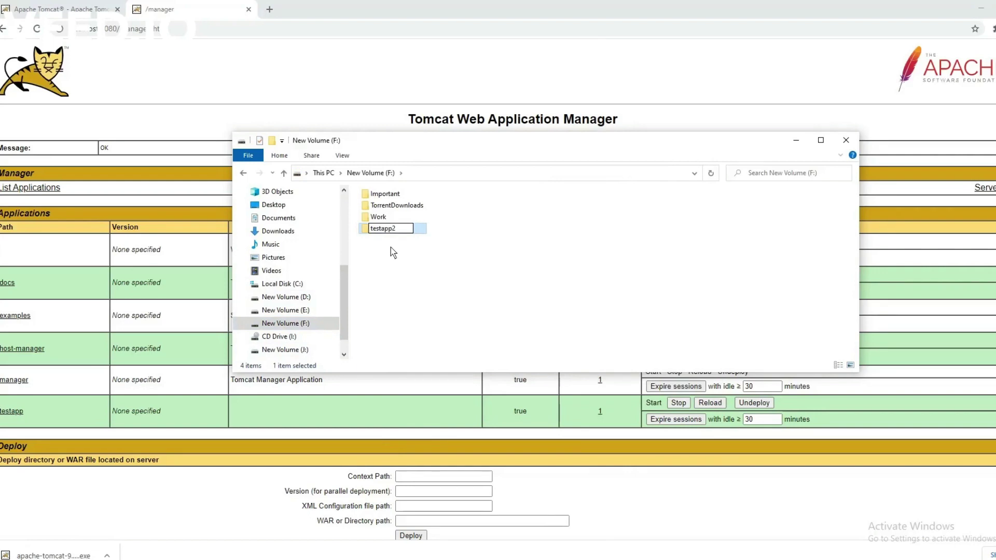
key(Return)
double_click(393, 228)
right_click(398, 225)
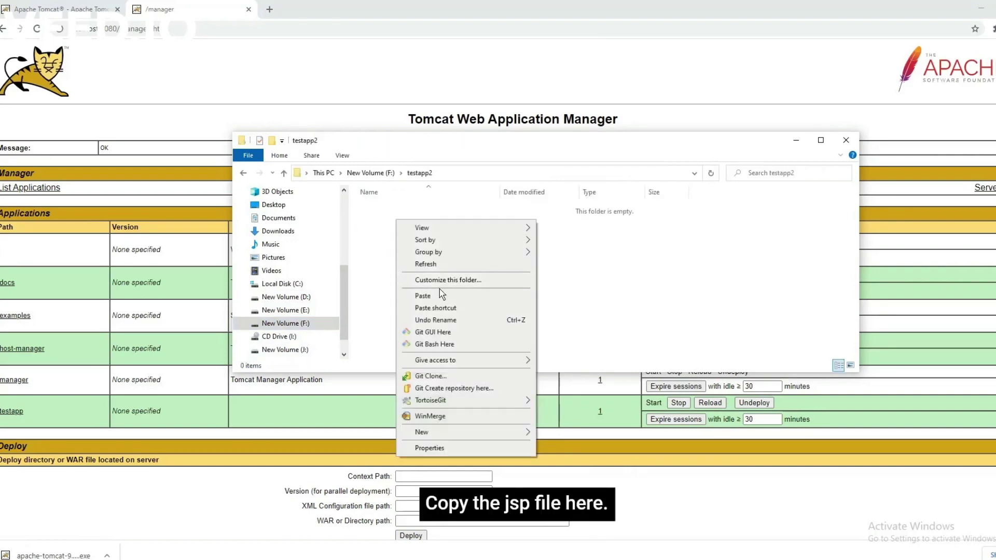
click(436, 295)
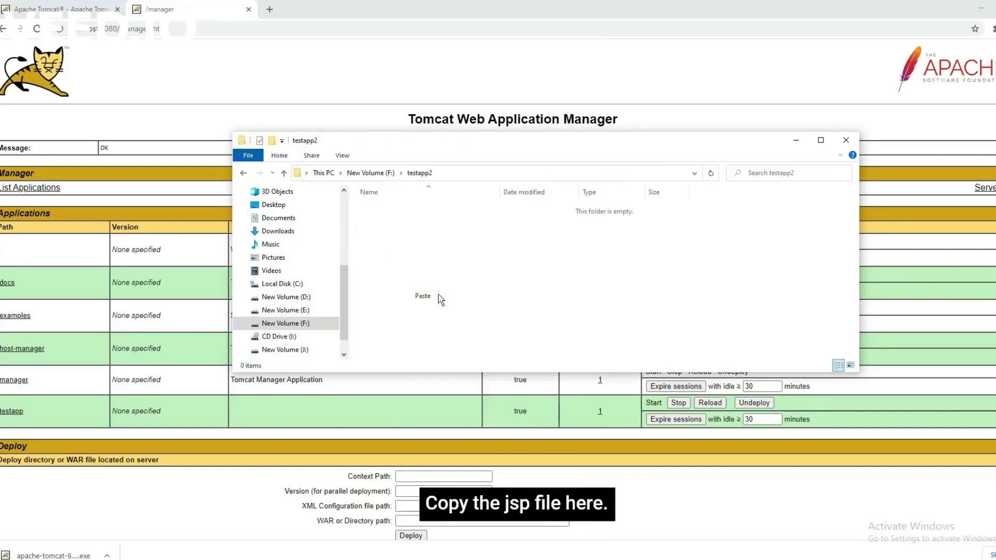
click(453, 174)
Open Command Prompt in F:\testapp2 and run jar -cvf testapp2.war index.jsp.
text(cmd)
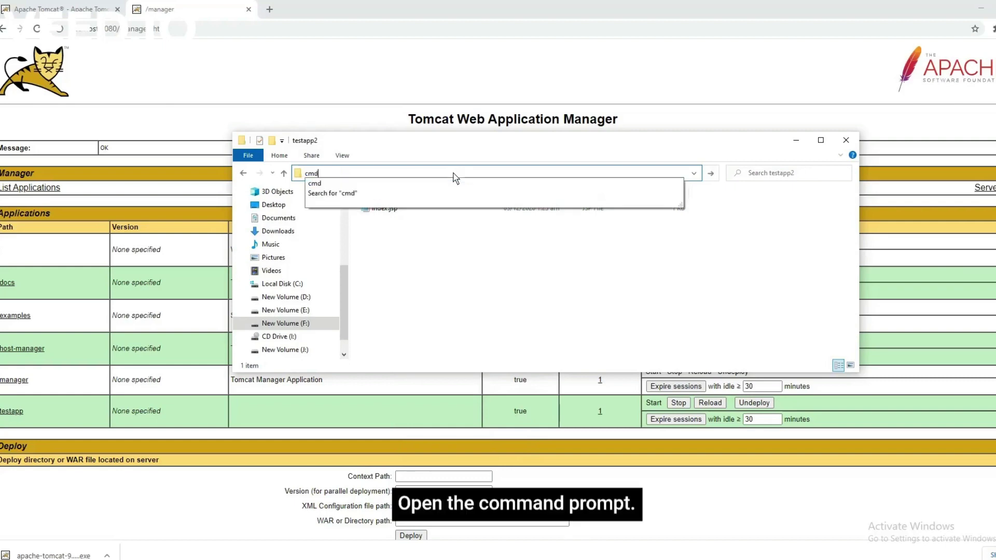
key(Return)
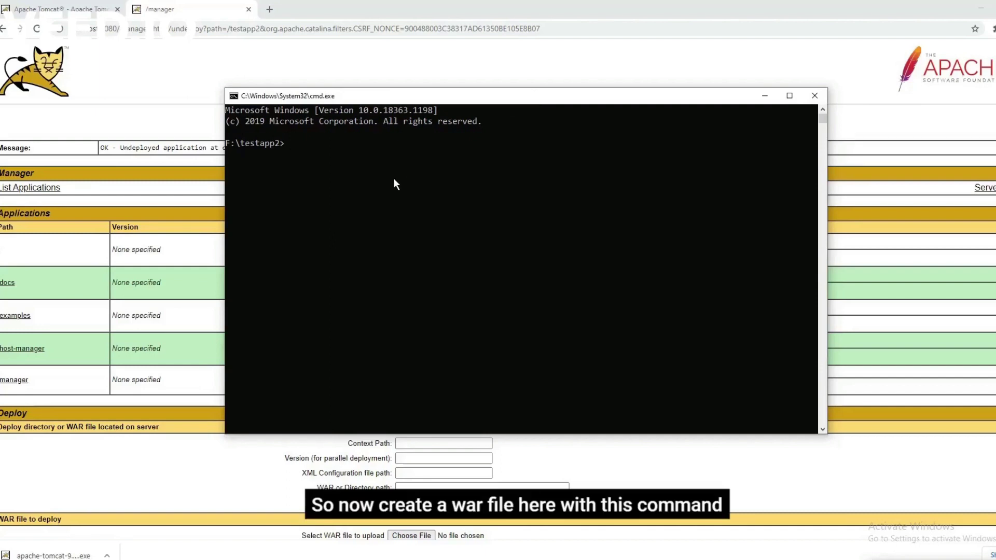
text(jar )
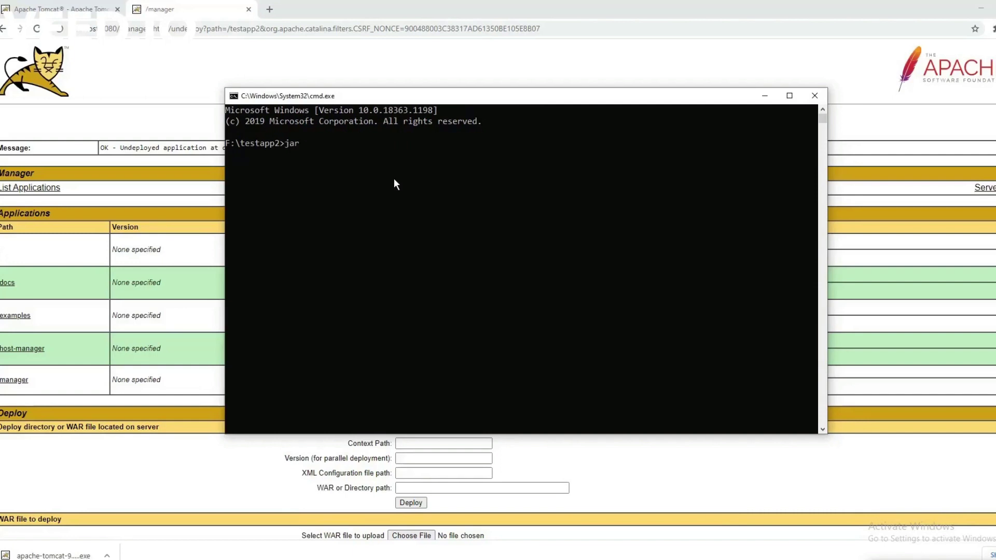
text(-cvf testapp2)
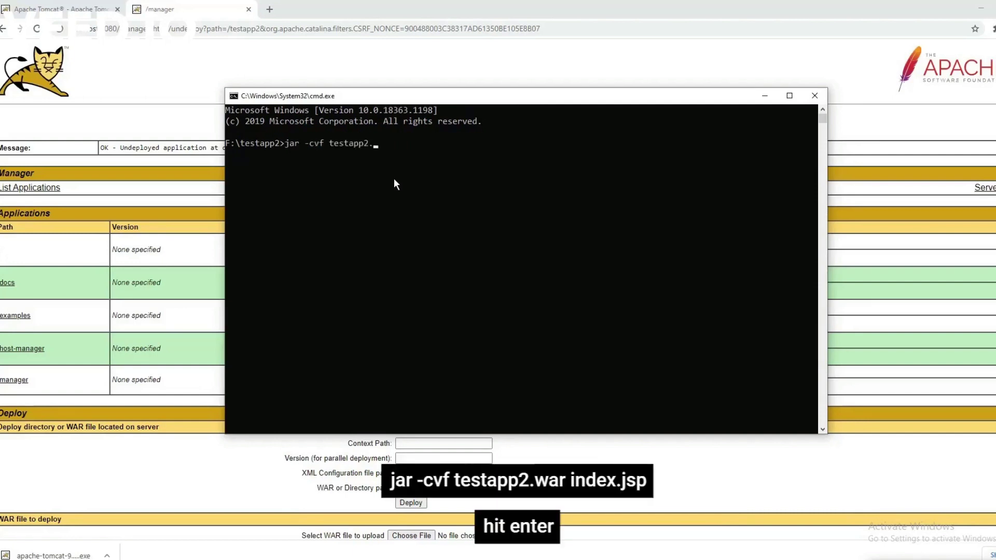
text(.war index.jsp)
key(Return)
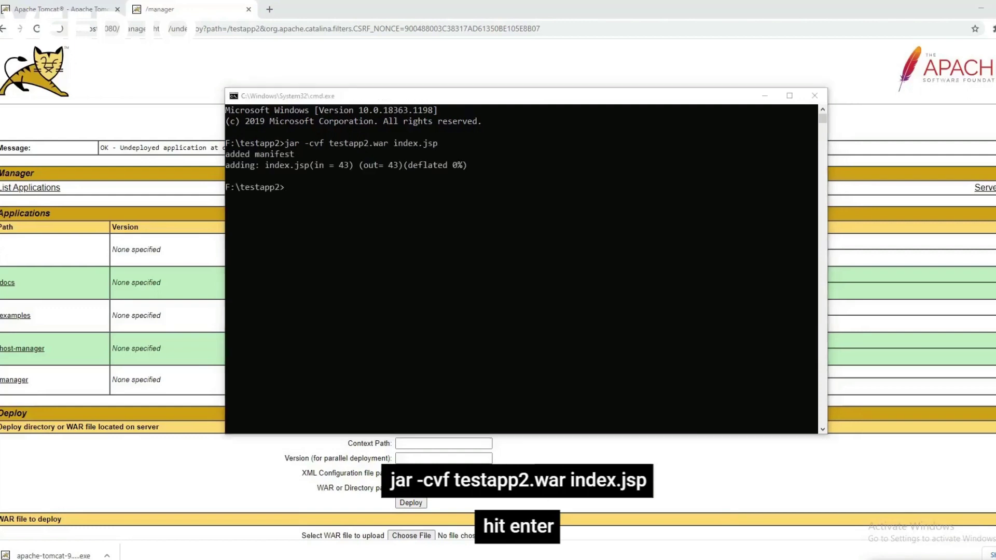
key(alt+Tab)
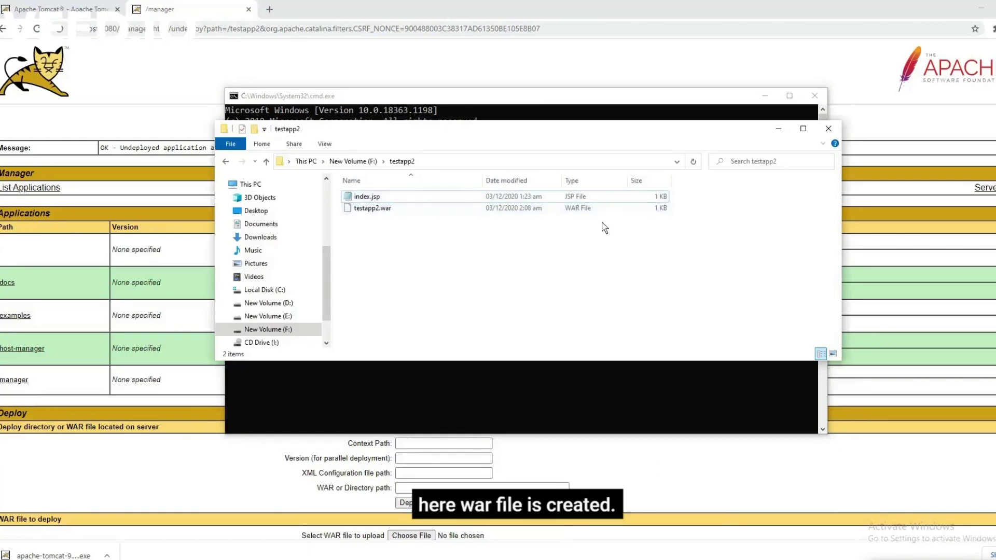
click(778, 128)
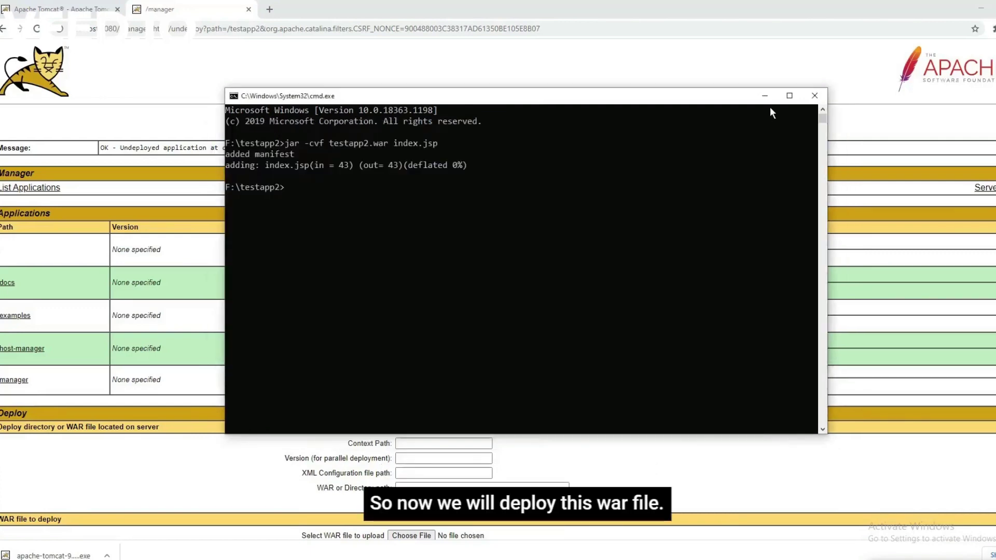
Choose testapp2.war under WAR file to deploy and deploy it.
click(764, 96)
scroll(516, 393, down, 3)
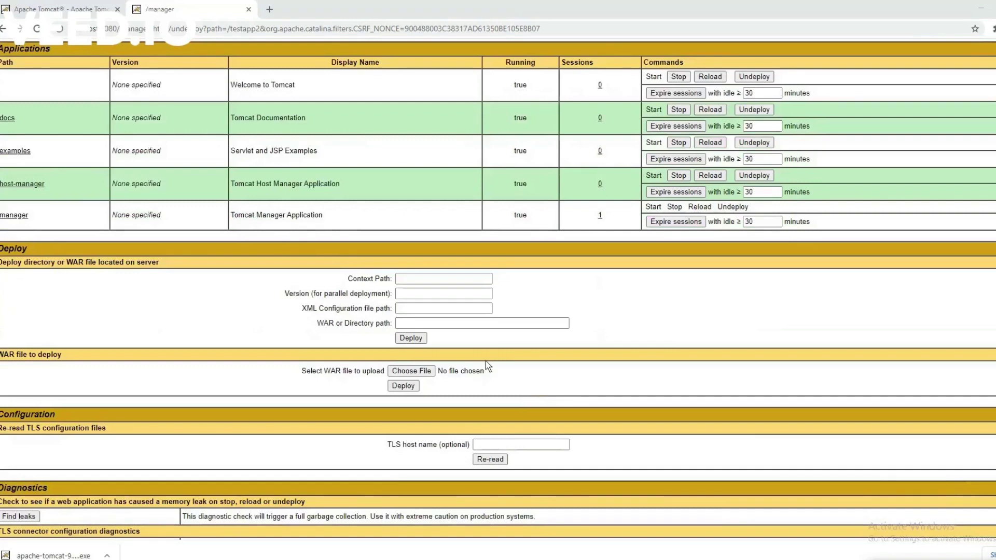
click(411, 372)
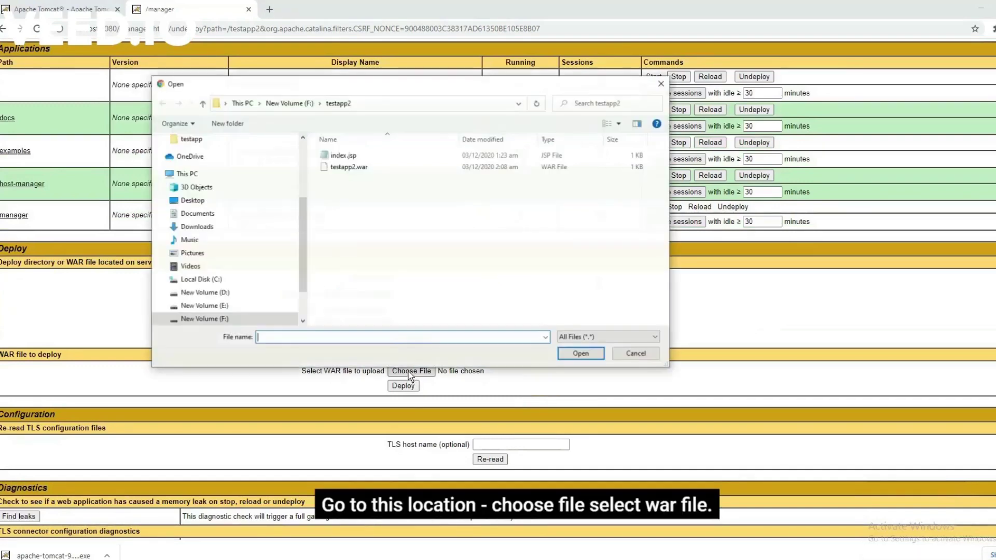
click(346, 167)
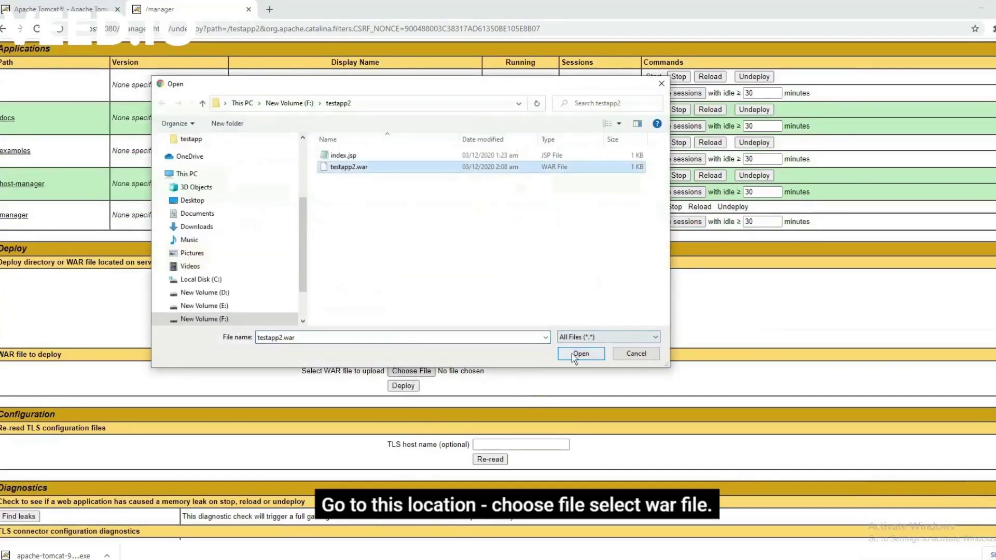
click(578, 353)
click(402, 386)
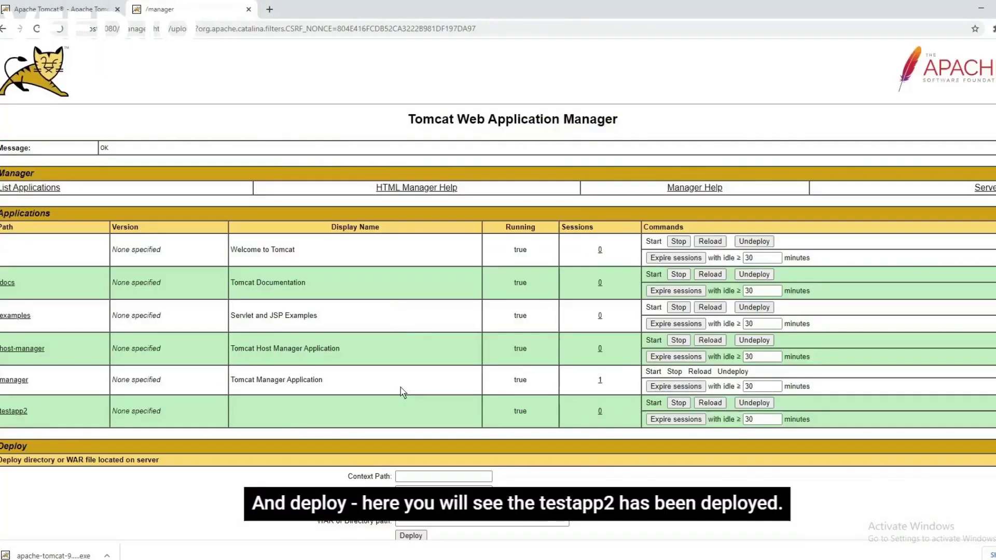
Open the testapp2 app and select its 'This is my first testing application' message.
click(13, 413)
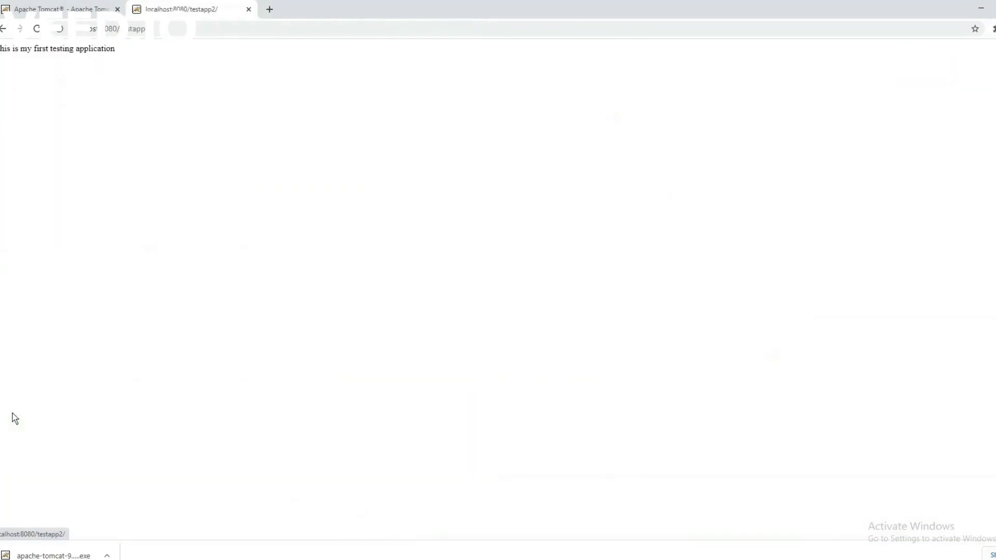
drag(120, 52, 2, 52)
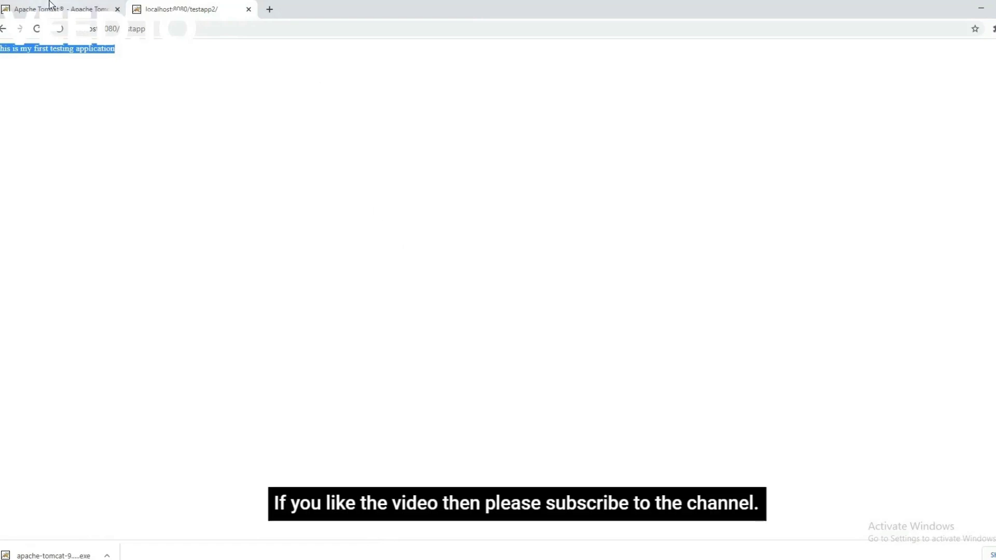
key(ctrl+Tab)
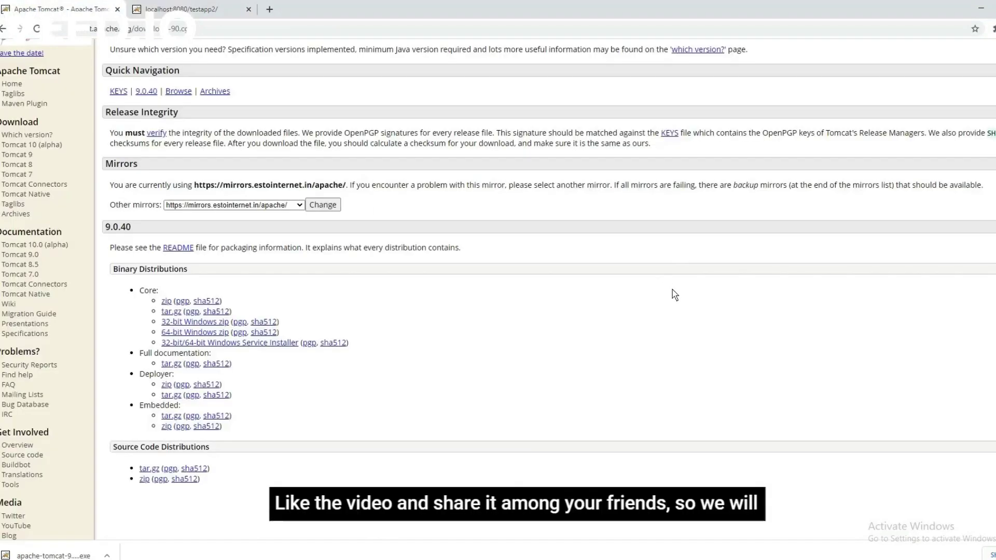